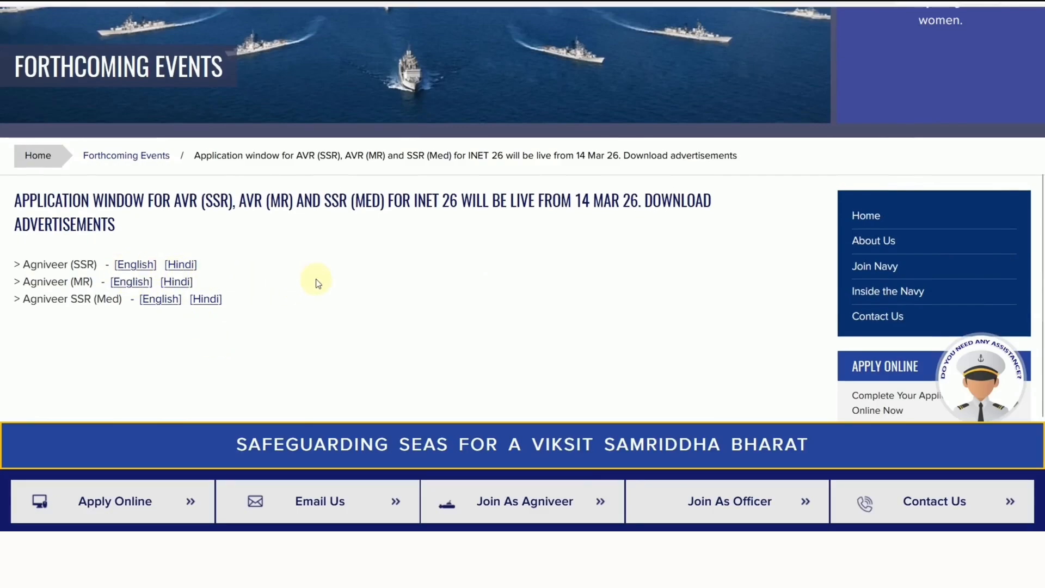
Return to the Indian Navy home page and follow the Agniveer advertisement to the INET 2026 portal login
key(alt+Left)
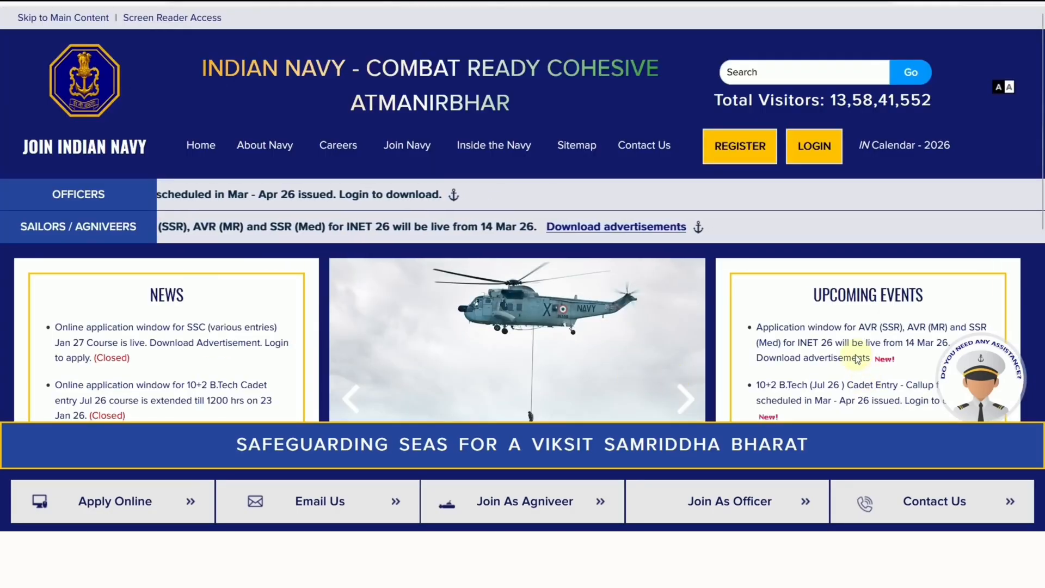
scroll(851, 370, down, 2)
click(842, 286)
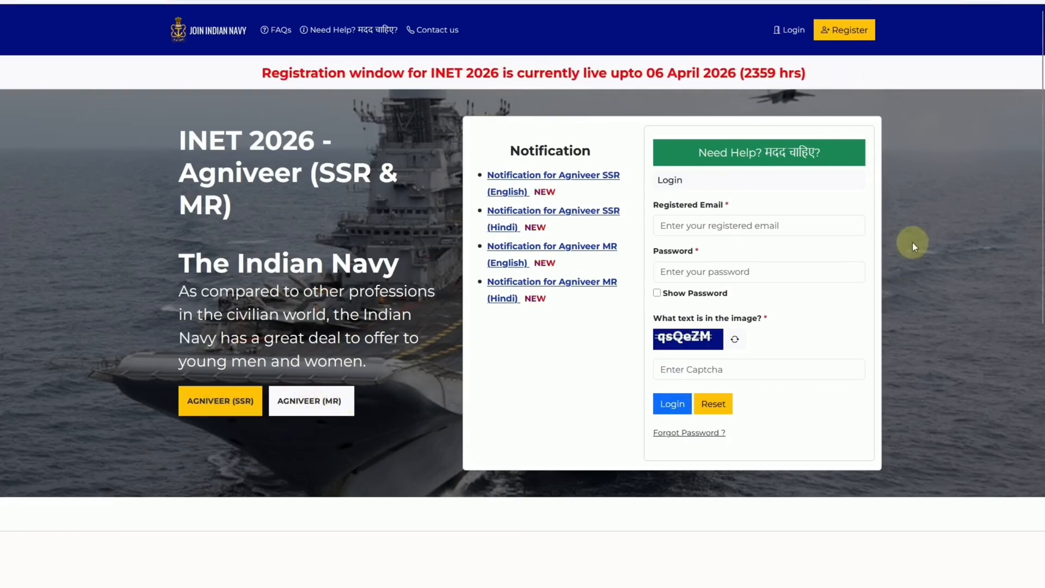
Open the Register page to get the new-candidate Account Information form
click(855, 39)
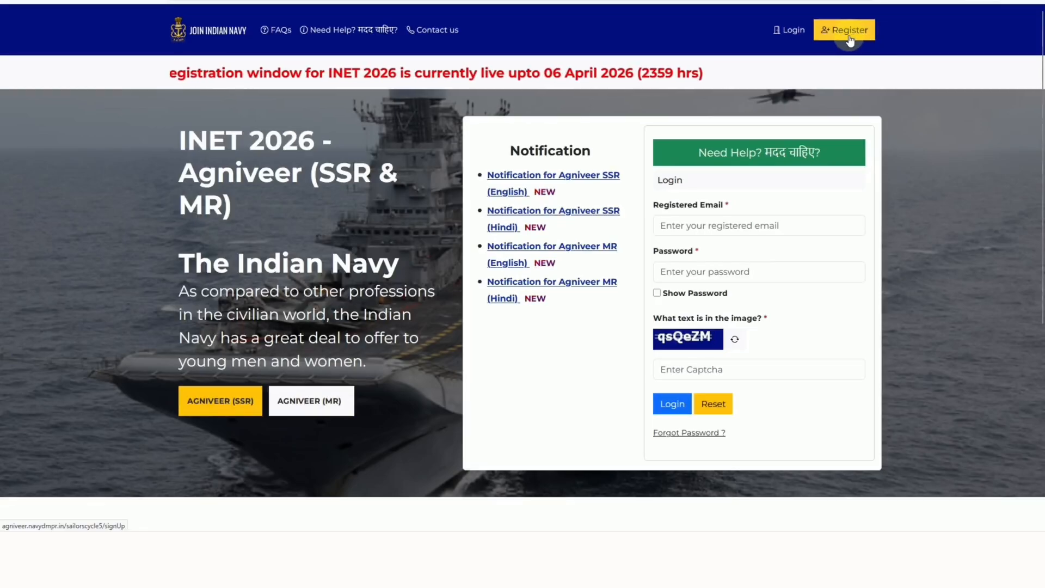
click(852, 41)
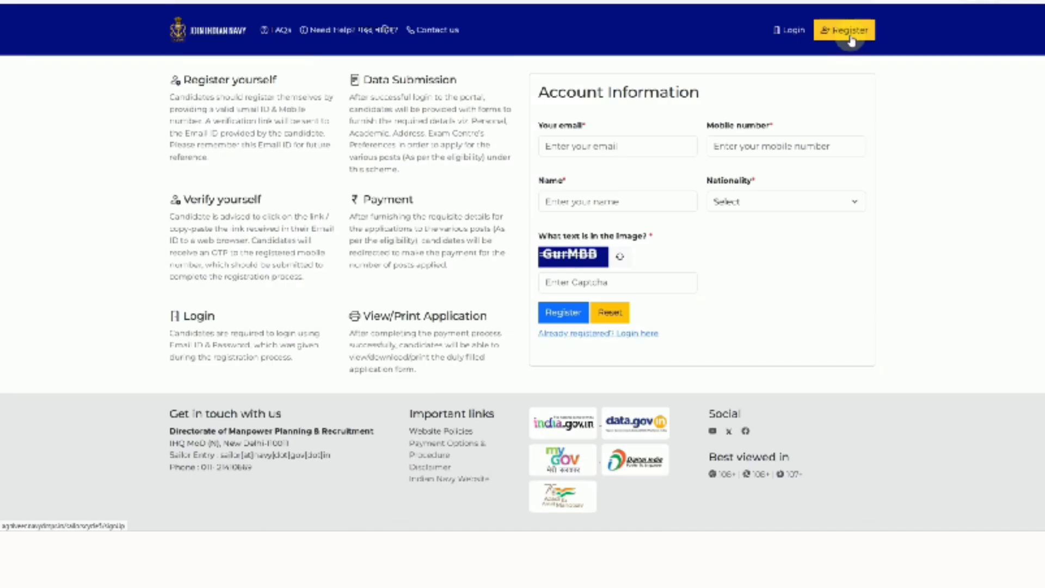
Fill in e-mail, mobile number, name, Indian nationality and captcha, then confirm the e-mail via the emailed link
click(619, 151)
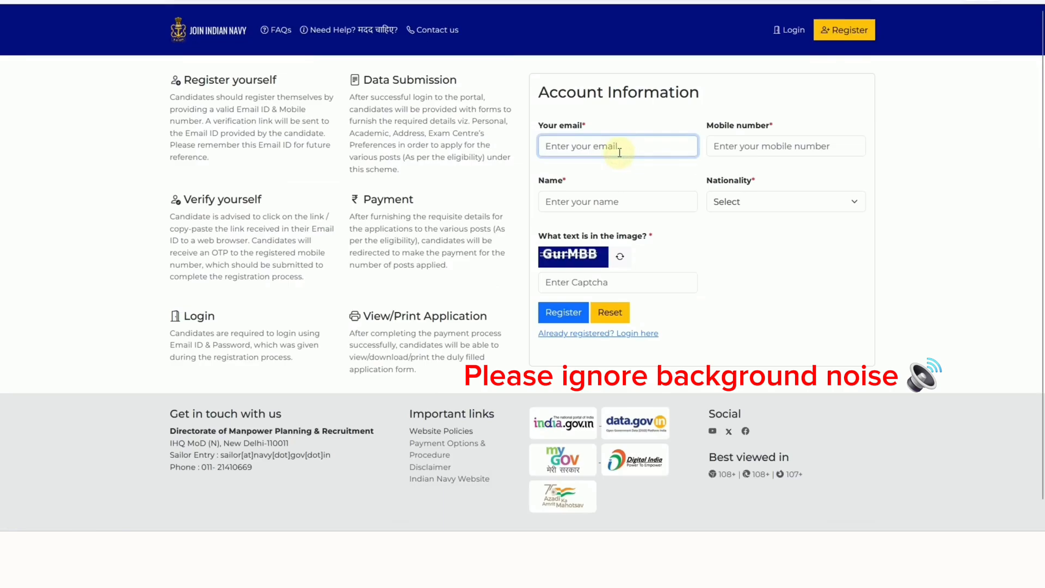
click(756, 152)
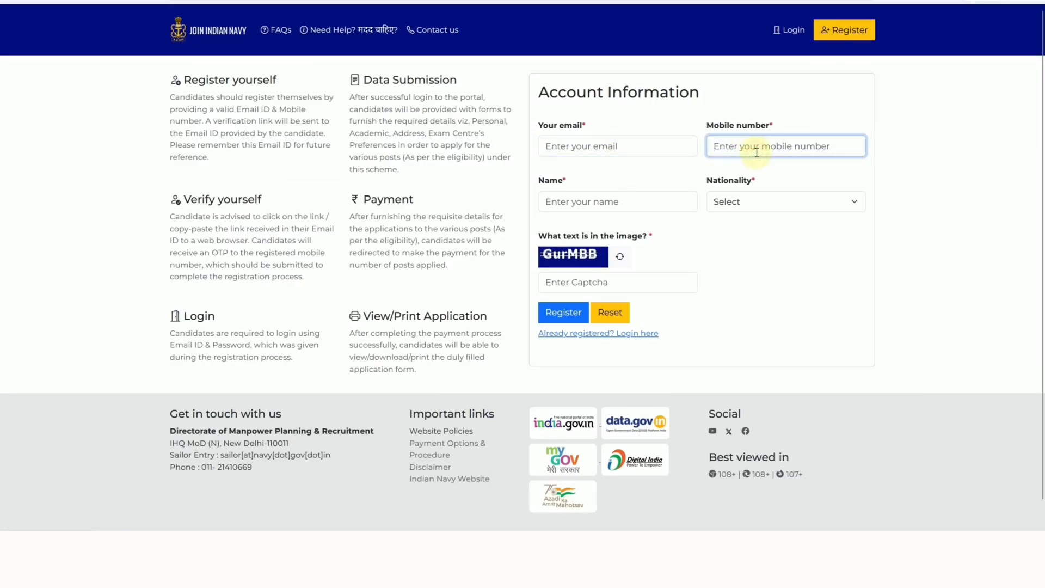
click(597, 207)
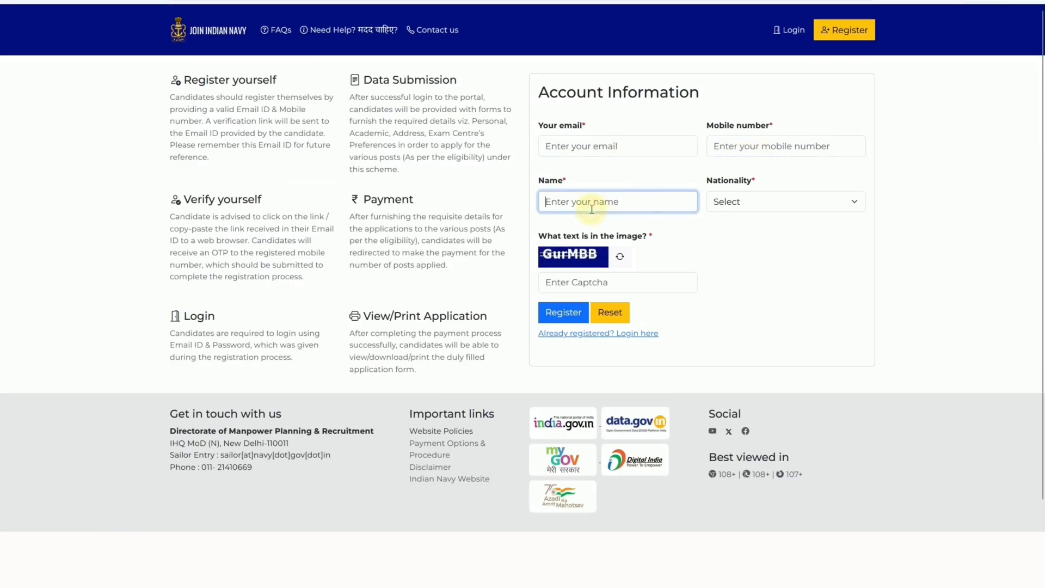
click(728, 207)
click(742, 243)
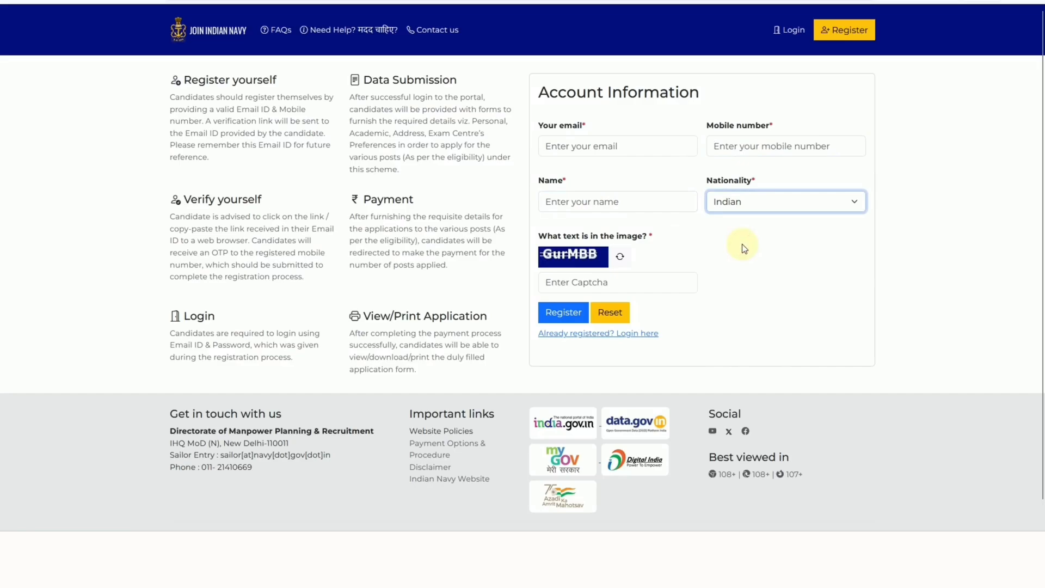
click(609, 283)
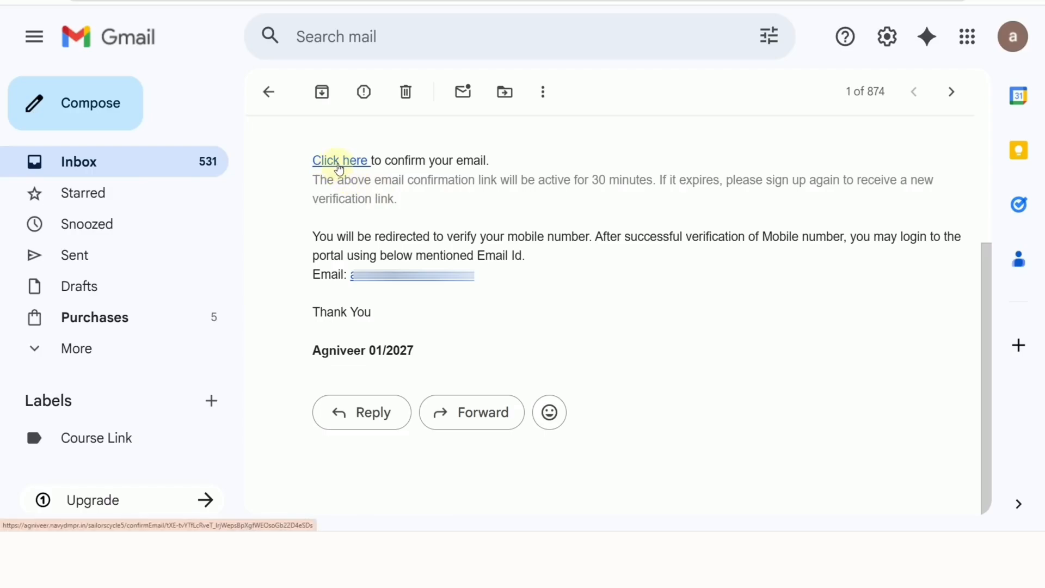
click(338, 162)
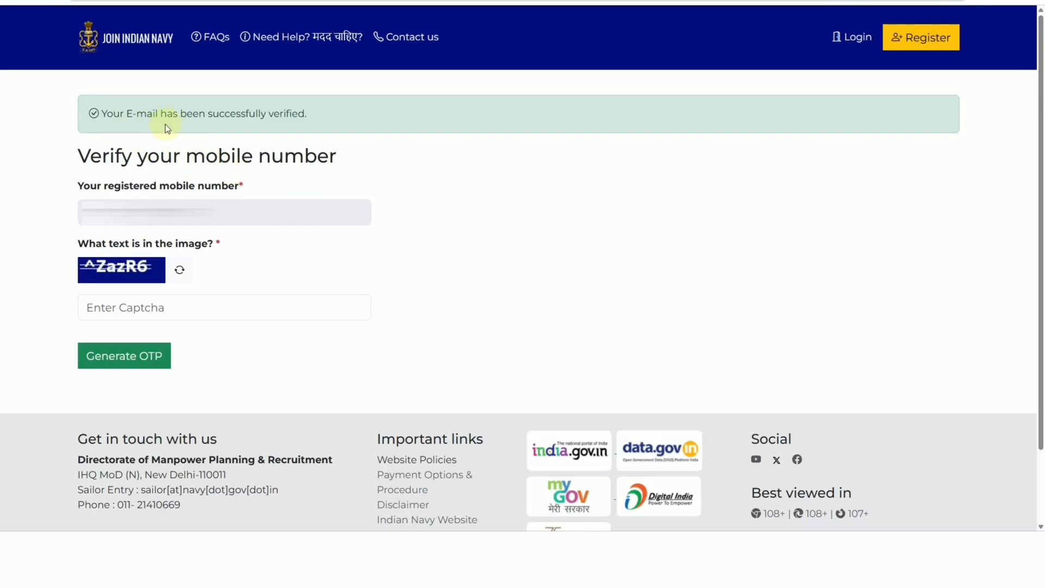
Request an OTP with the captcha, enter the received OTP and complete the password fields
click(122, 307)
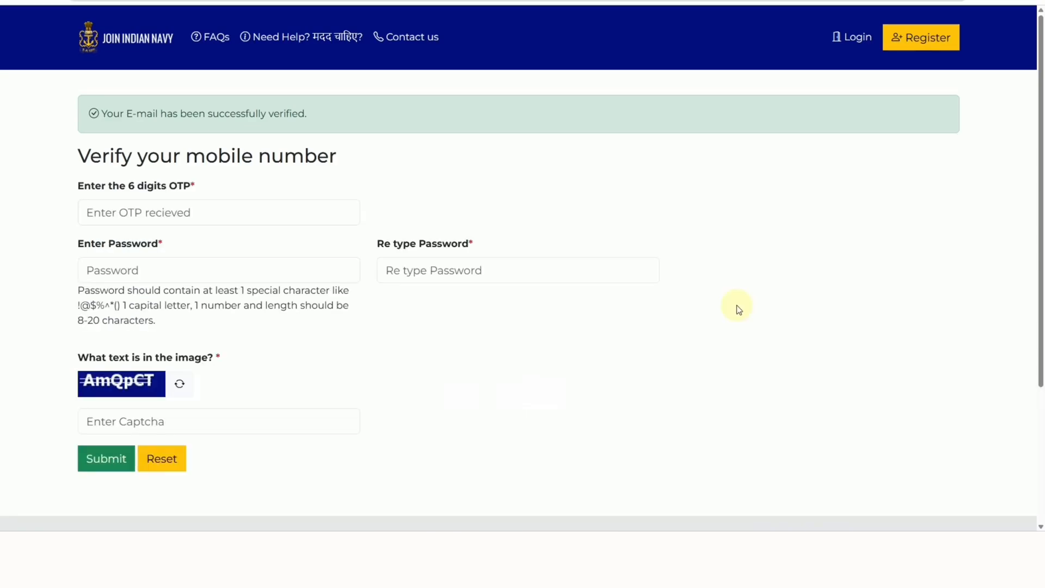
click(105, 213)
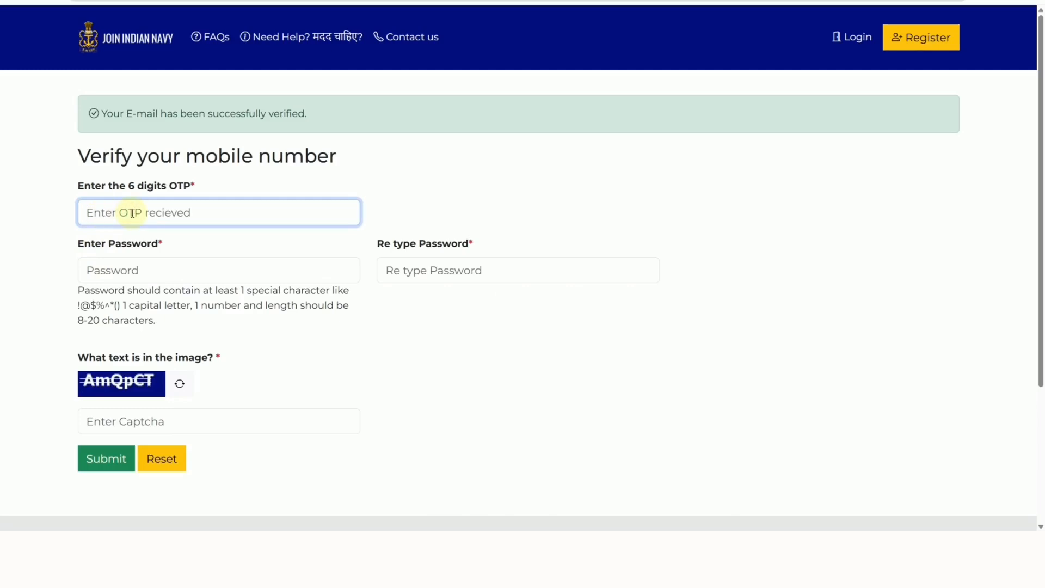
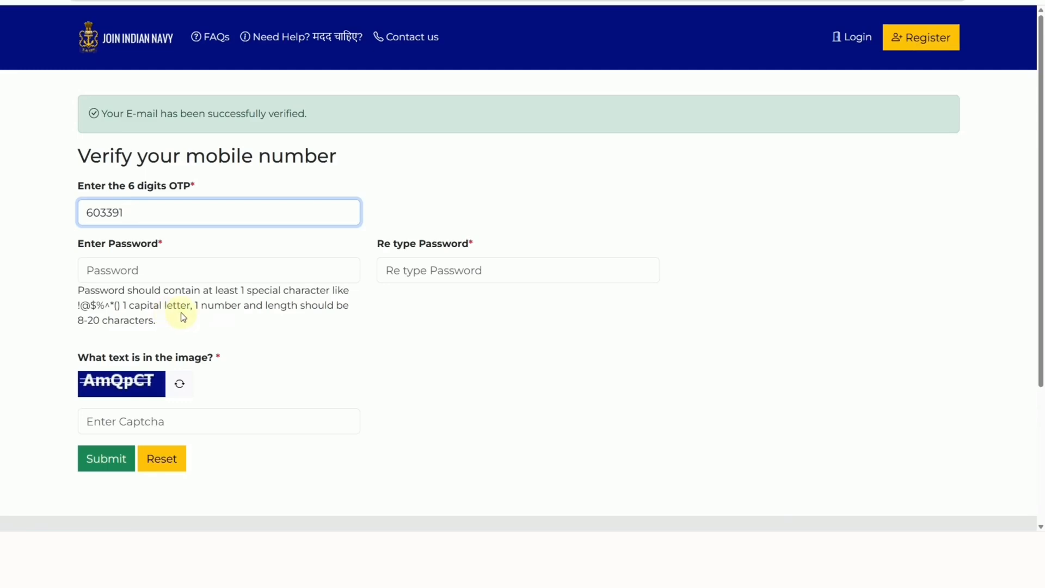
click(203, 320)
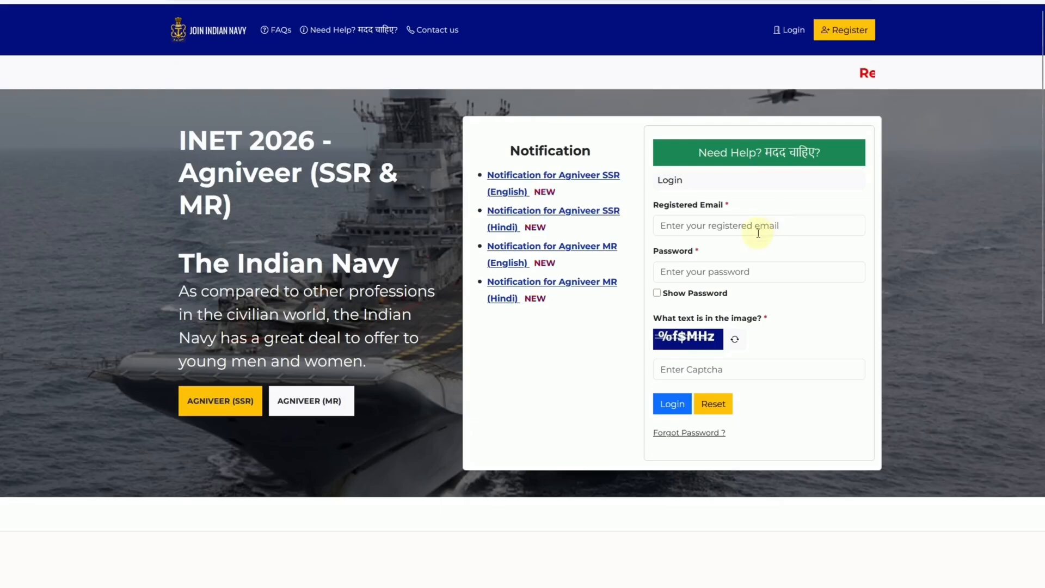
Log in with the registered e-mail, password and captcha
click(724, 224)
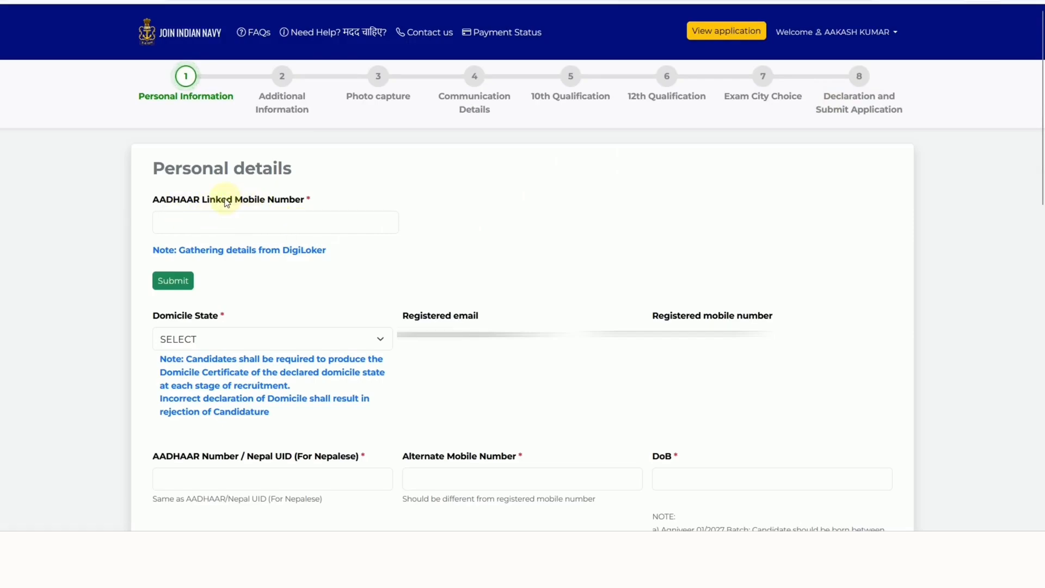
Enter the Aadhaar-linked mobile number and submit it to reach DigiLocker sign-in
click(211, 220)
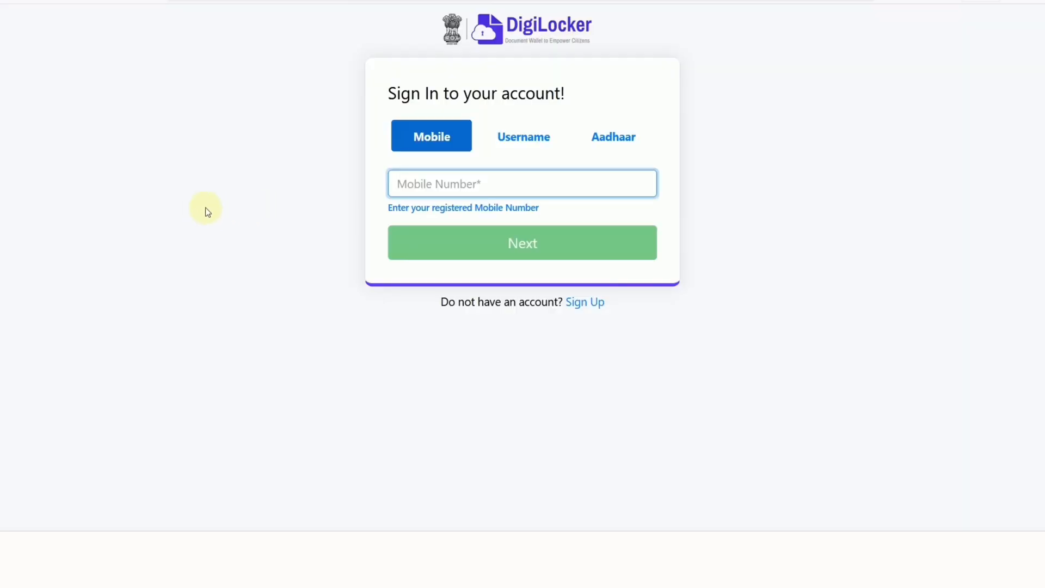
Sign in to DigiLocker with Aadhaar and allow sharing all four documents with the Navy portal
click(523, 155)
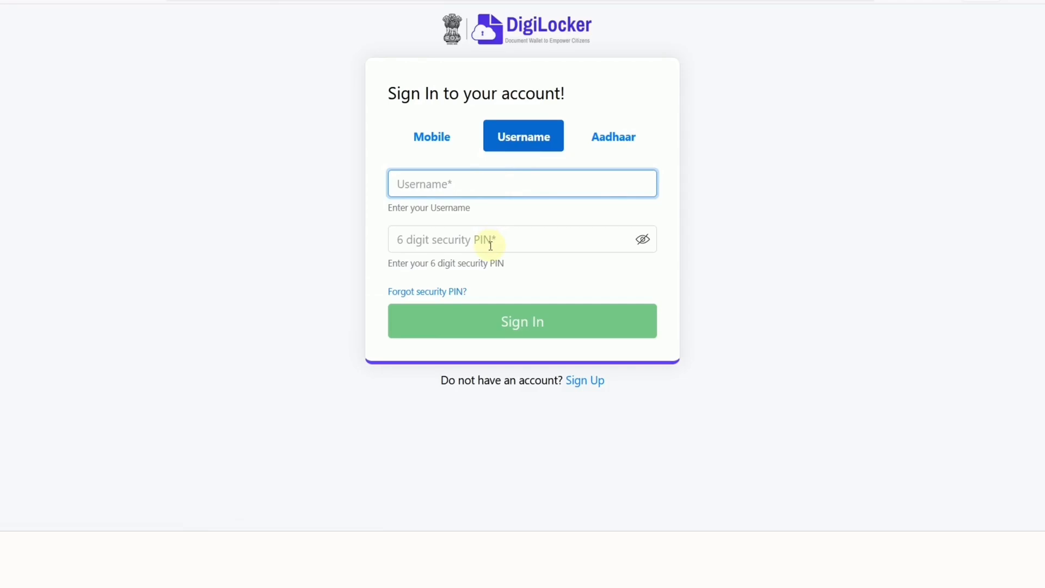
click(616, 142)
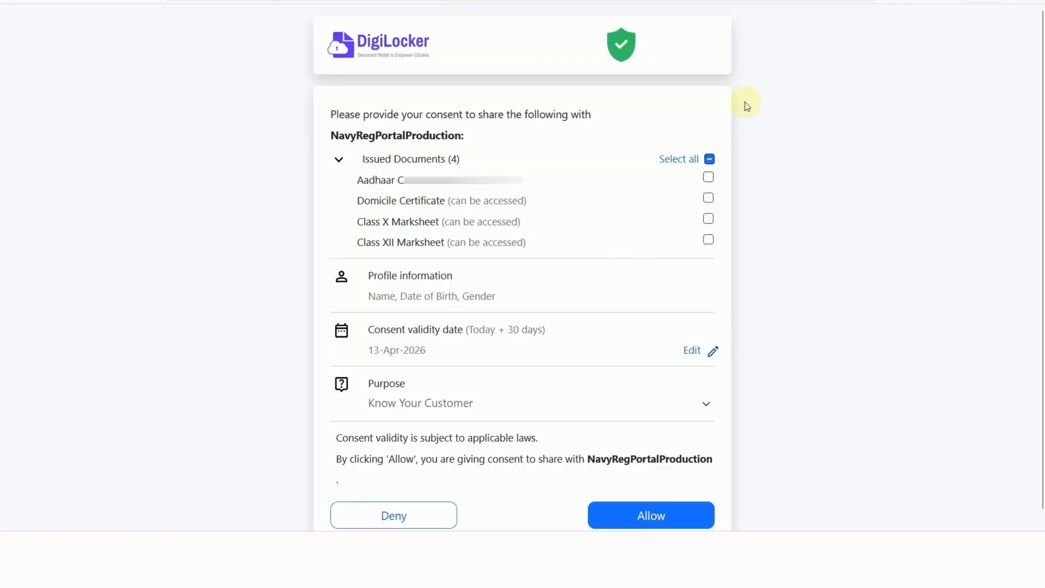
click(708, 159)
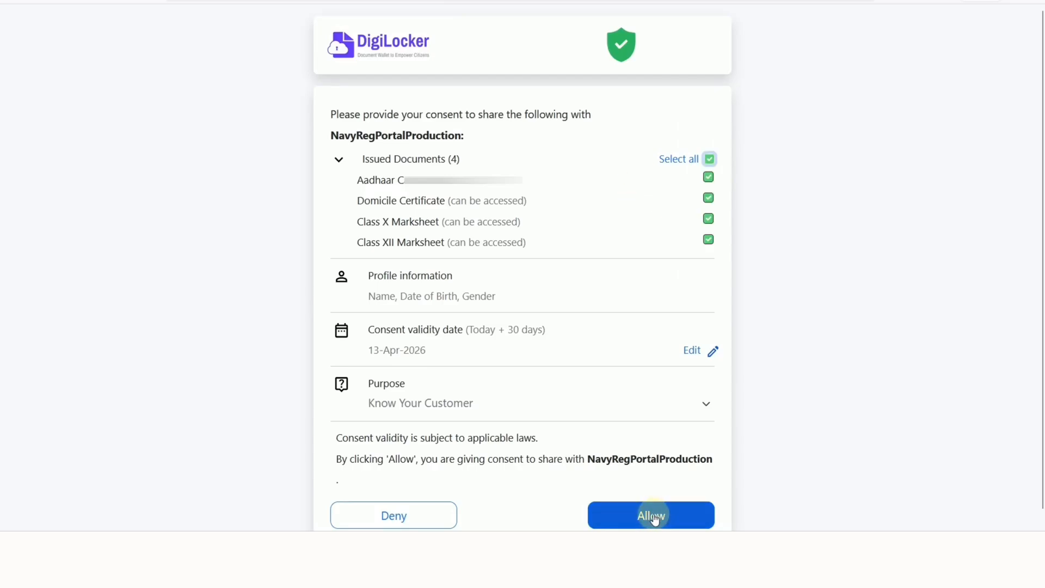
click(650, 517)
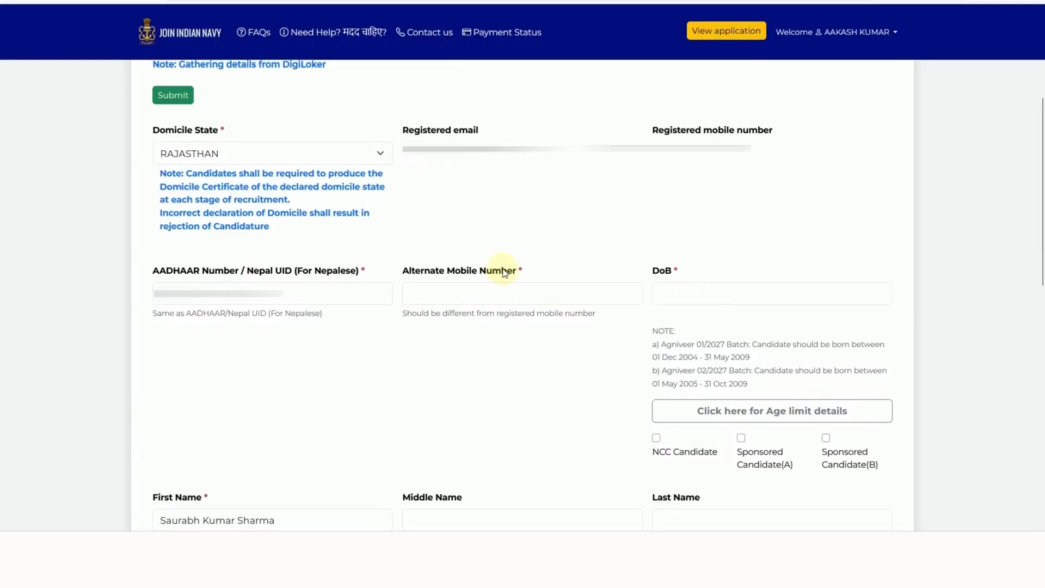
Keep RAJASTHAN as domicile state and pick the date of birth from the calendar
click(200, 159)
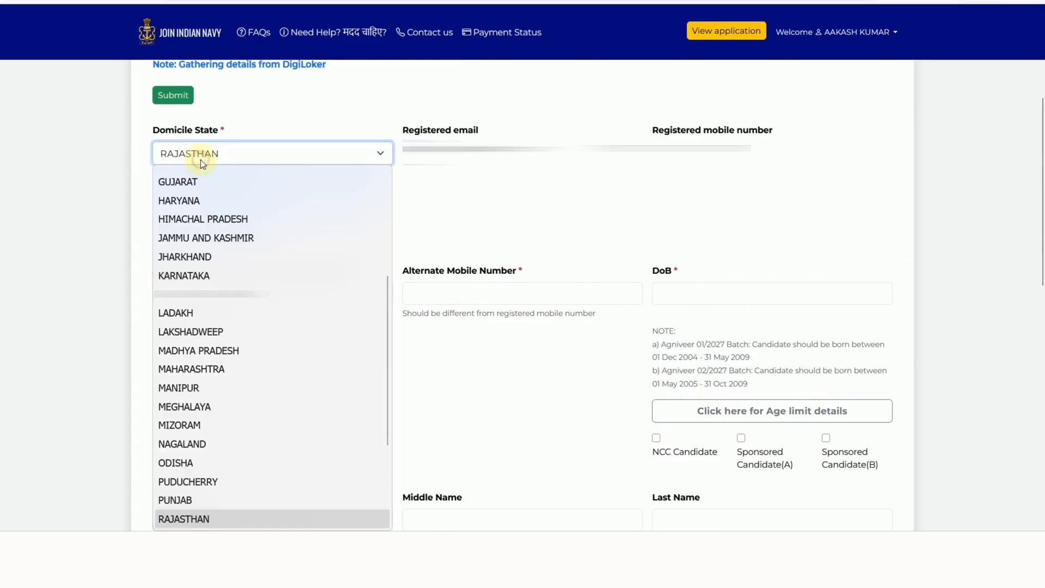
click(109, 187)
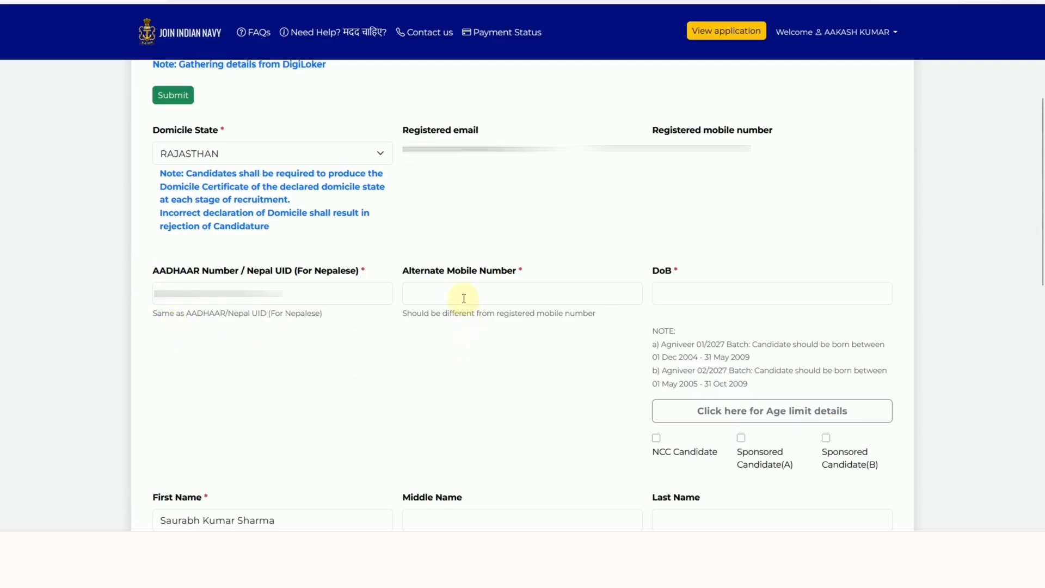
click(698, 293)
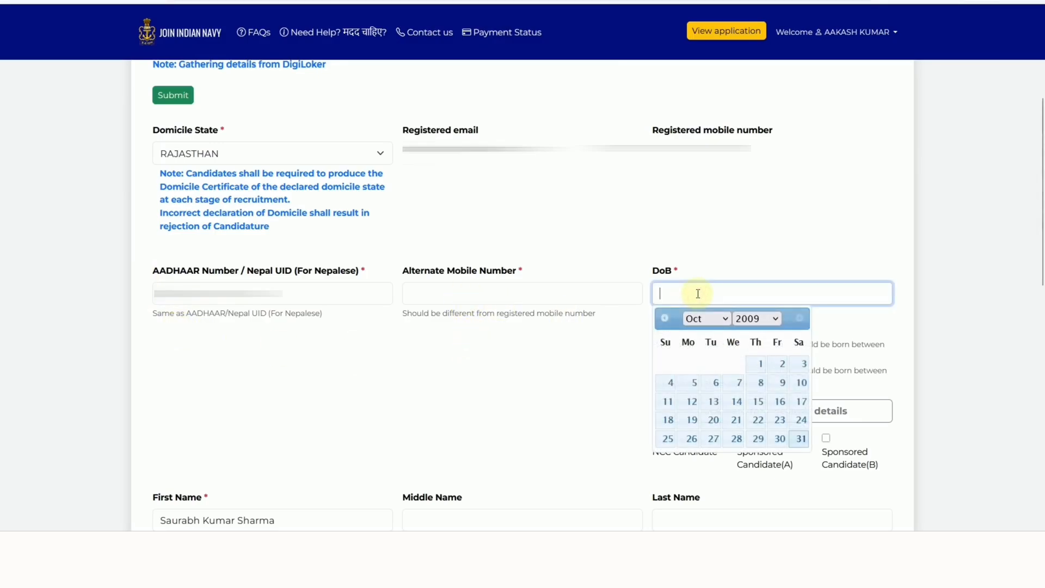
click(775, 270)
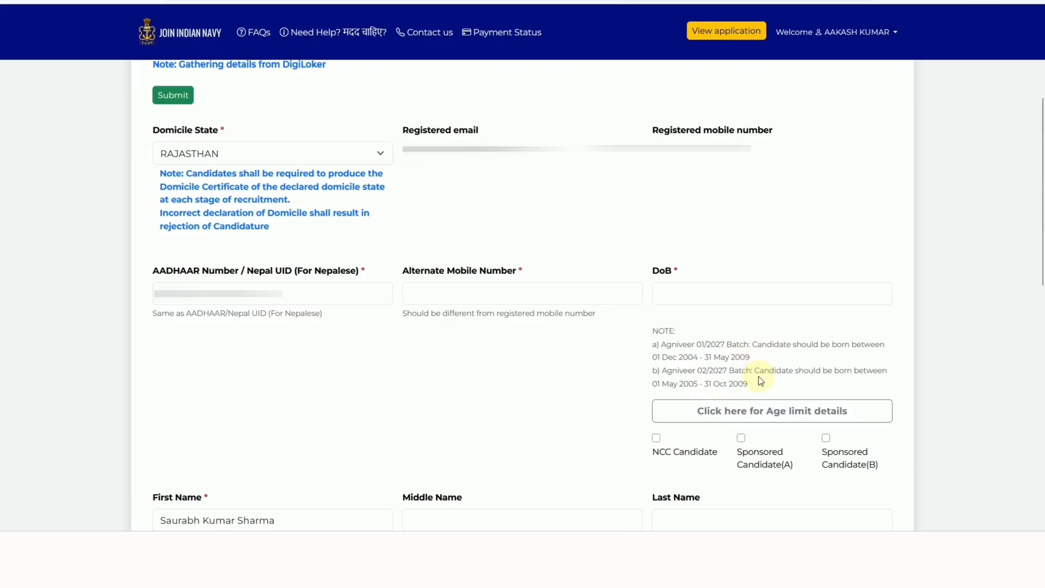
click(695, 299)
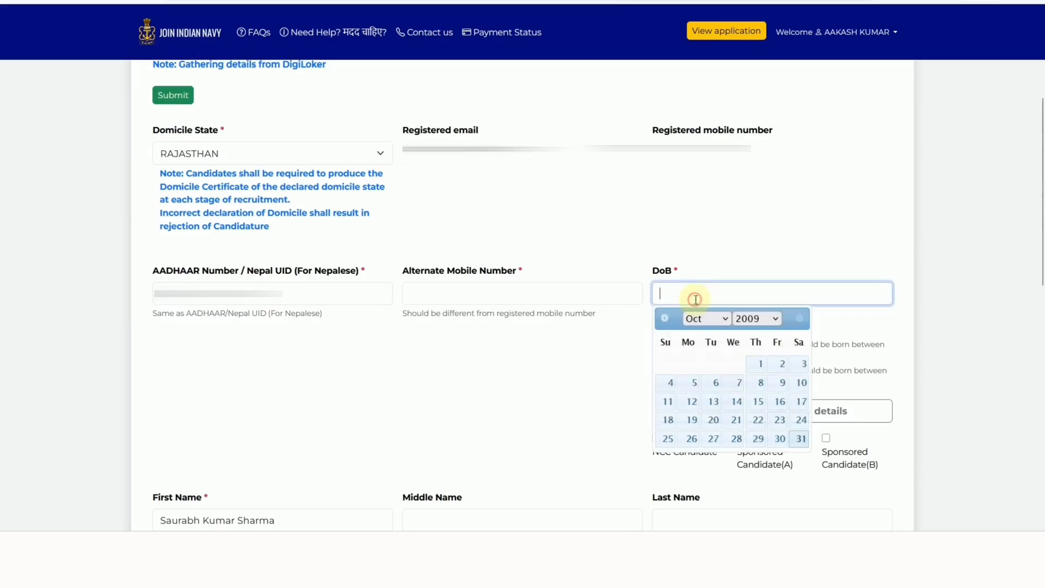
click(760, 381)
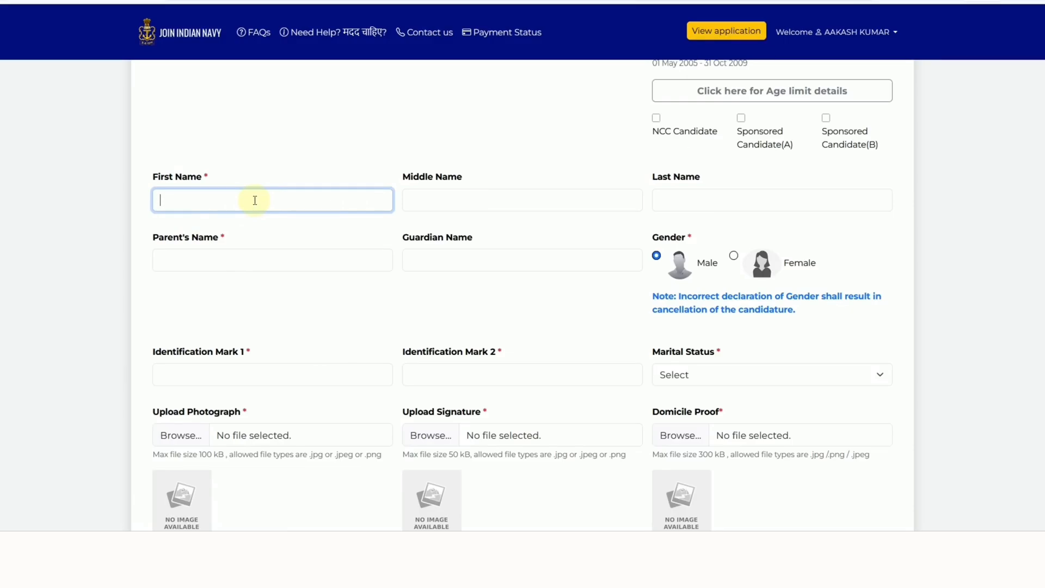
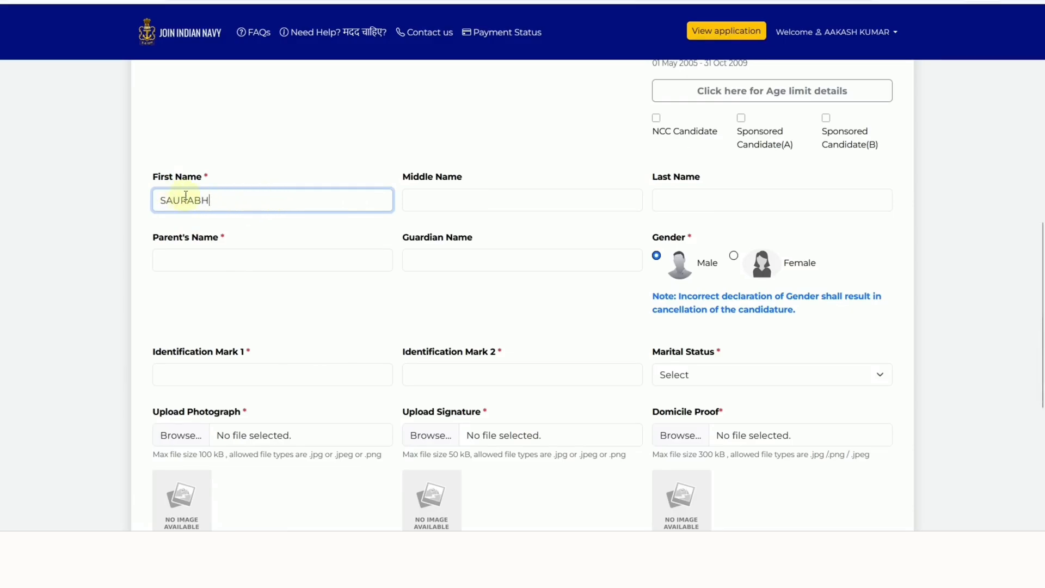
Type the candidate's first and last name, then fill in the parent and guardian names
click(683, 205)
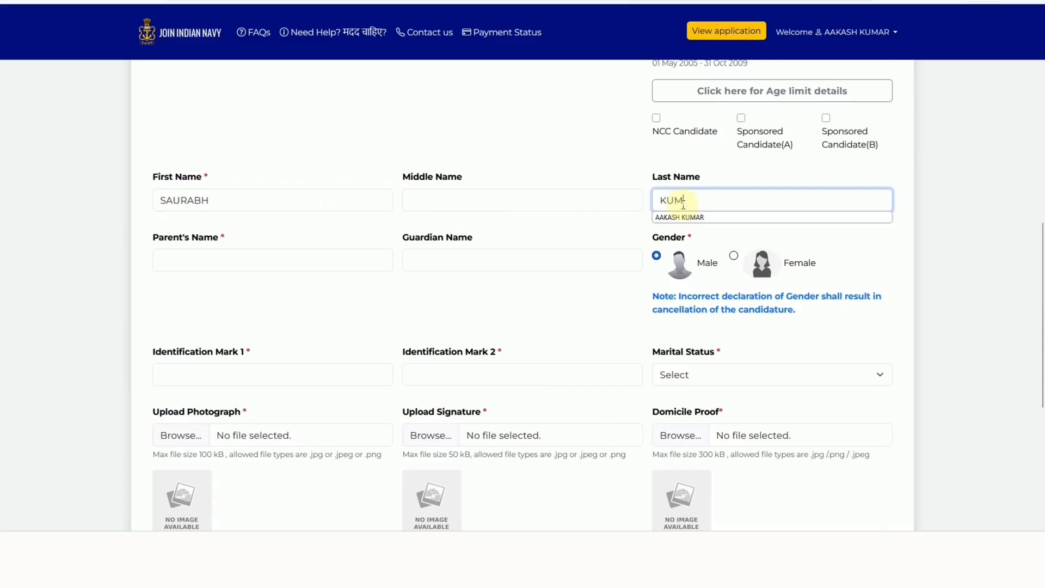
click(625, 184)
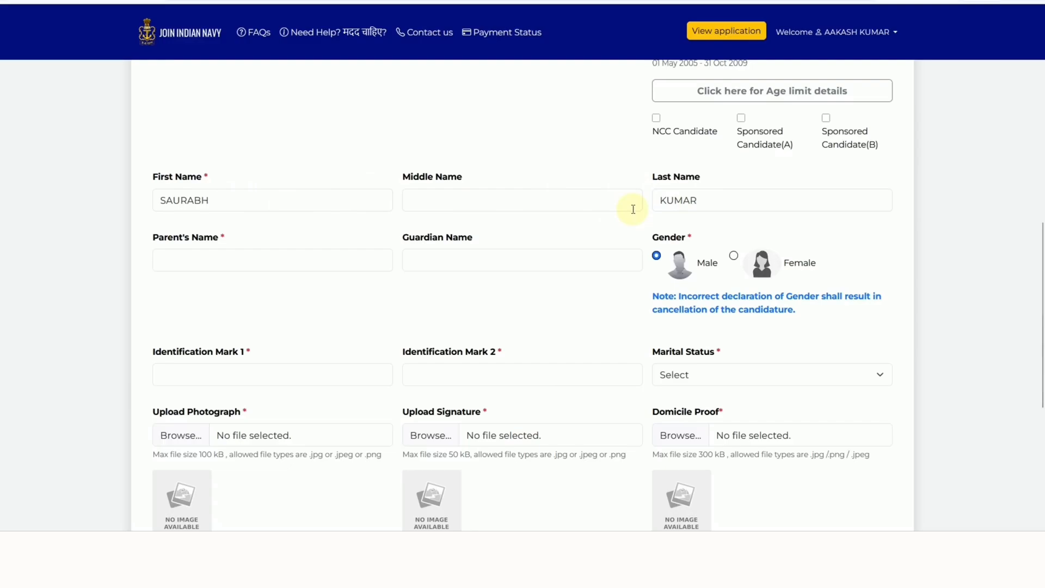
click(243, 262)
click(443, 262)
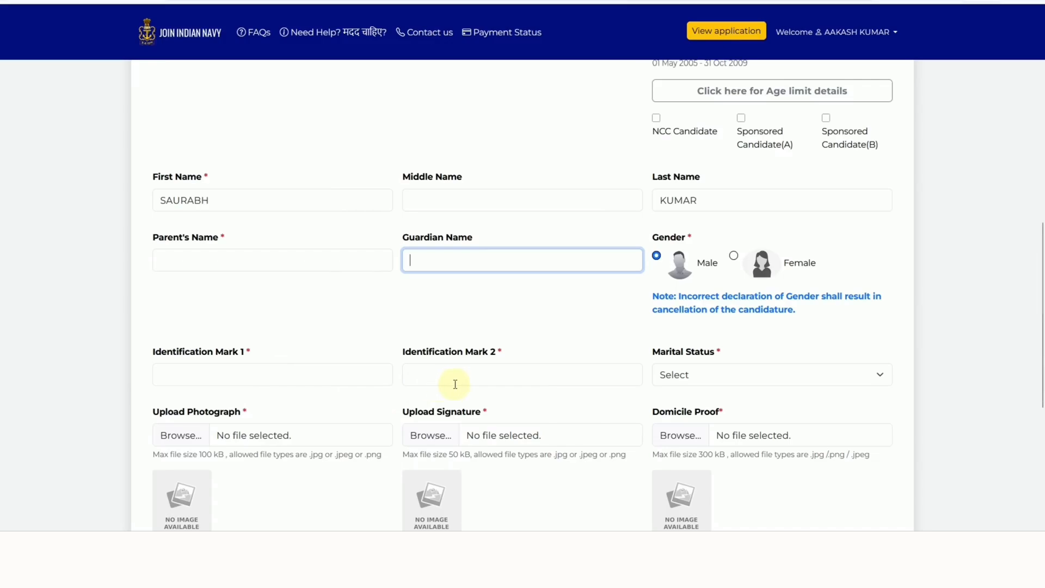
Set marital status to Unmarried and attach the passport photograph
click(686, 385)
click(688, 432)
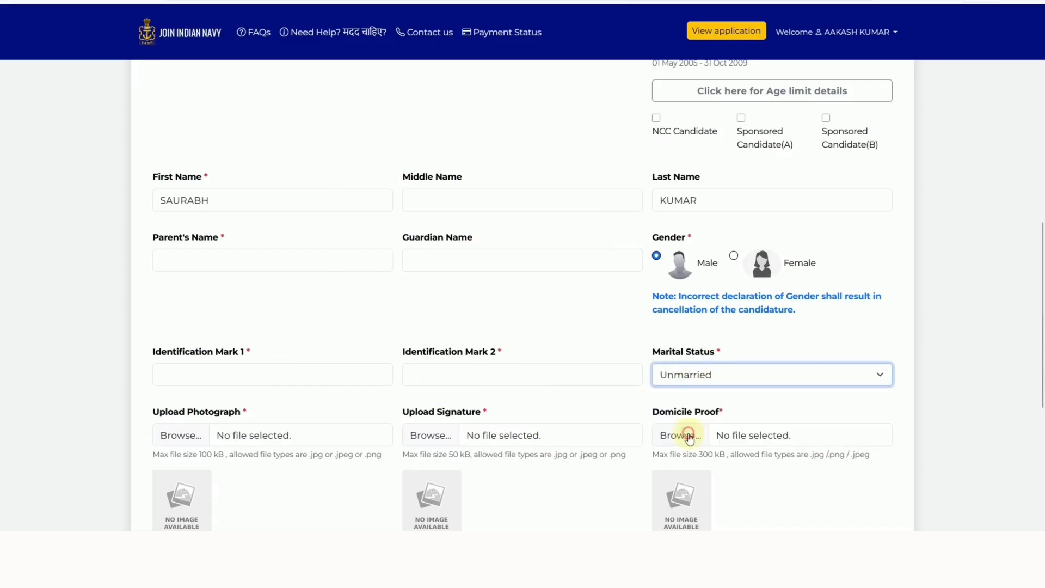
drag(1038, 261, 1040, 324)
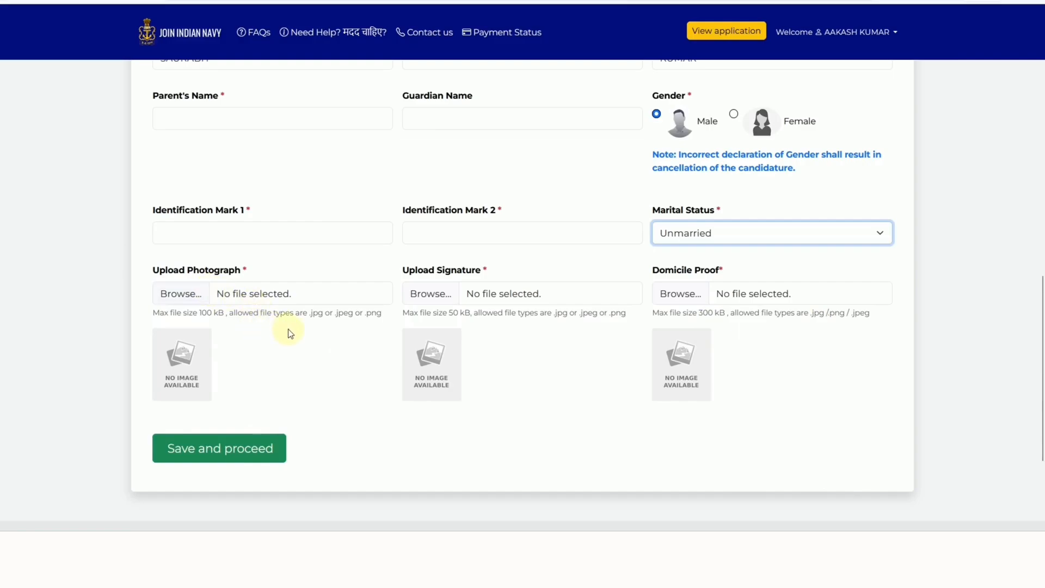
click(194, 294)
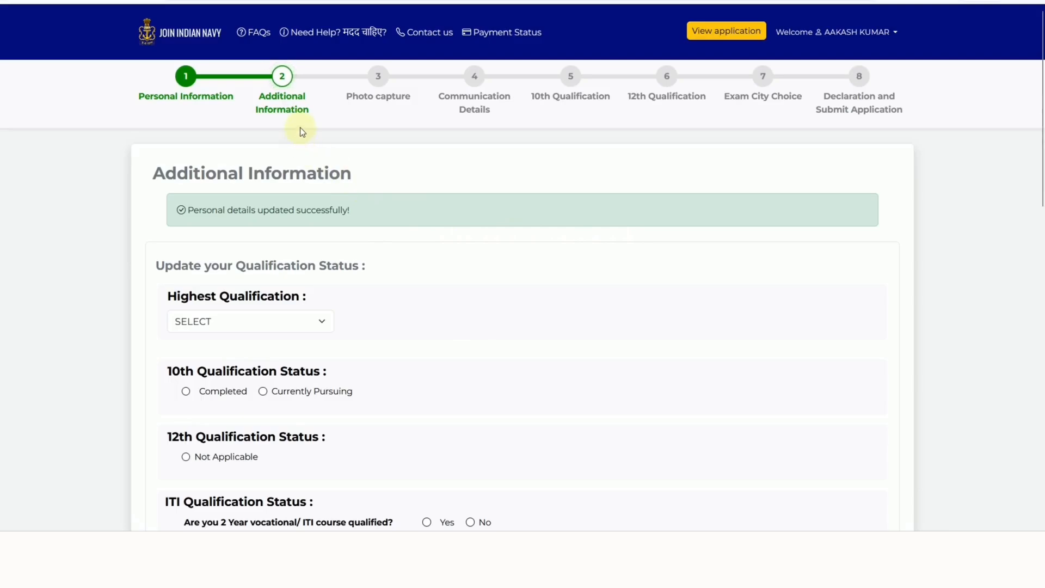
Set highest qualification to Senior Secondary and mark 10th as Completed
scroll(300, 127, down, 1)
scroll(250, 218, down, 1)
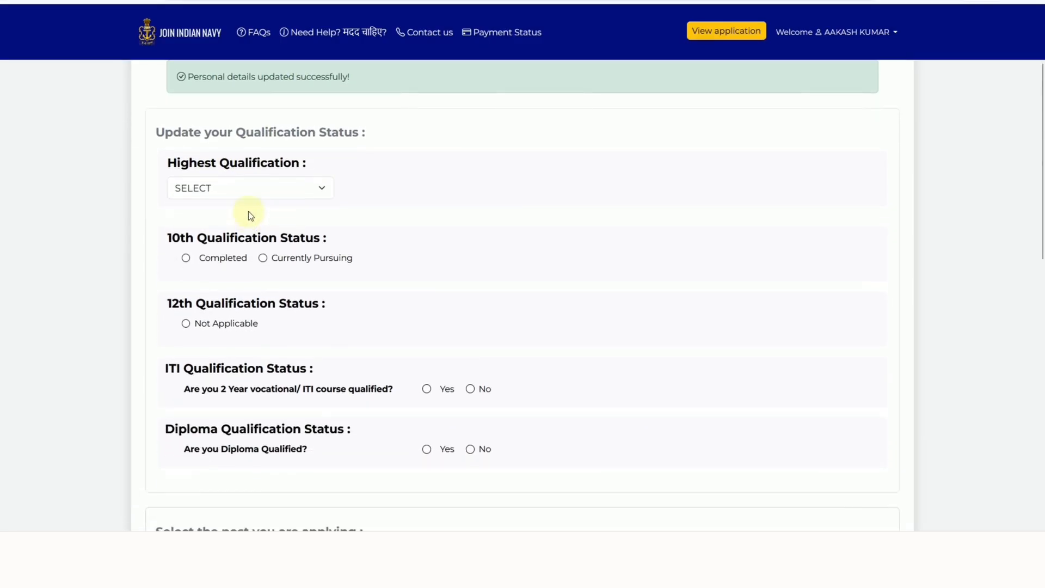
click(214, 191)
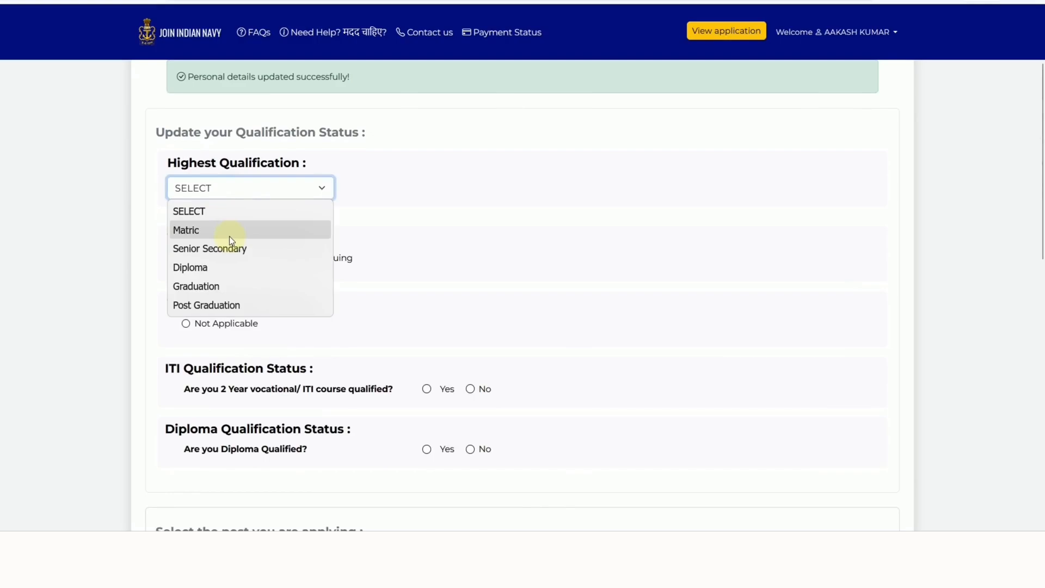
click(230, 234)
click(223, 196)
click(223, 248)
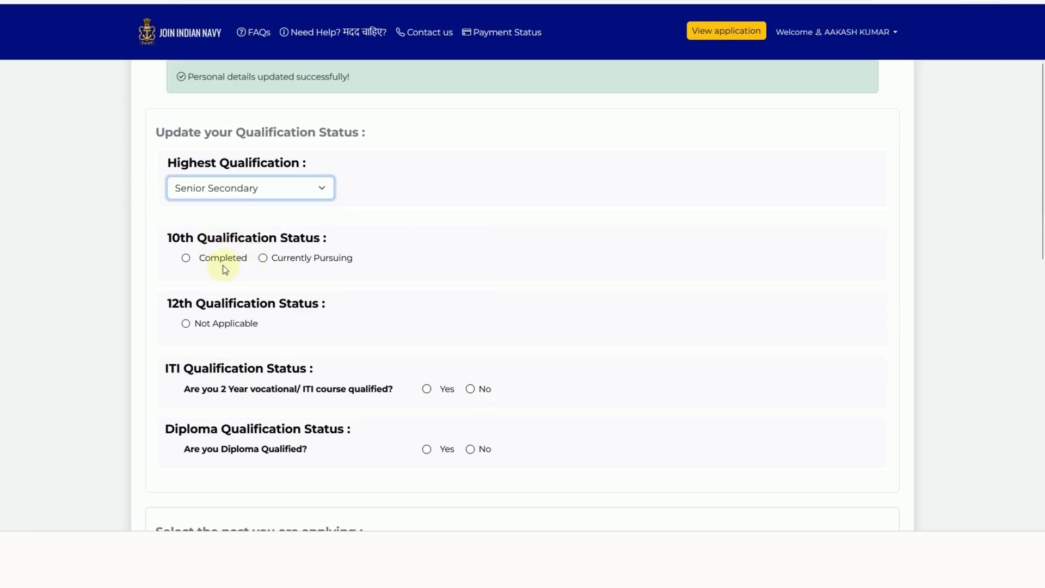
click(186, 259)
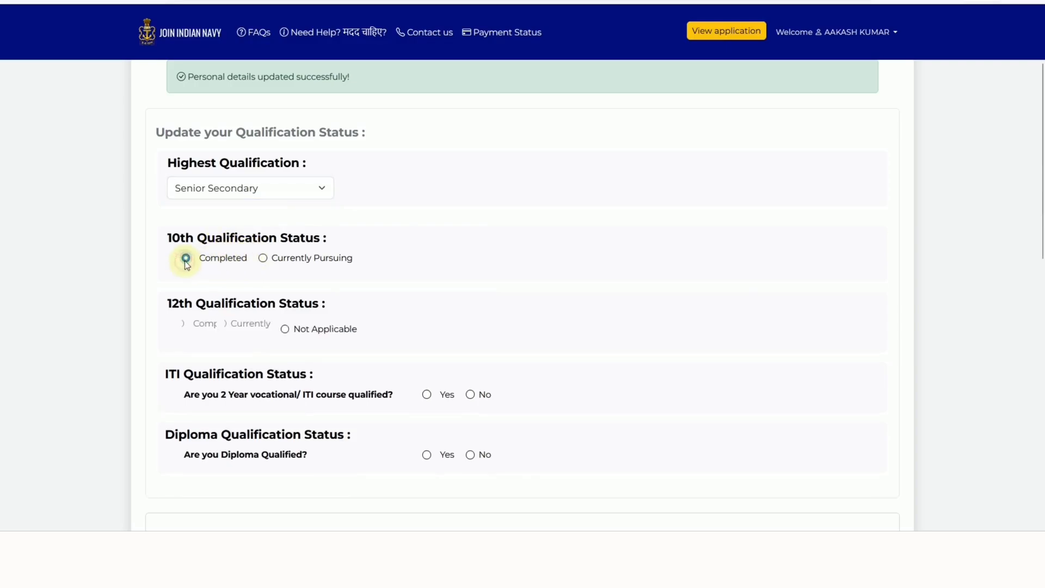
Mark the 12th qualification as Completed
scroll(240, 275, down, 1)
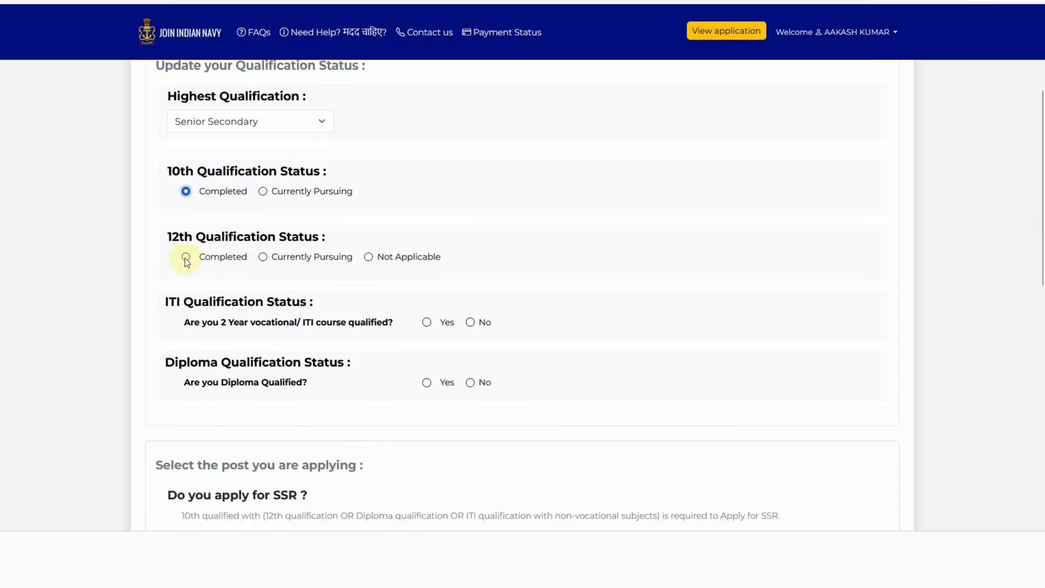
click(185, 257)
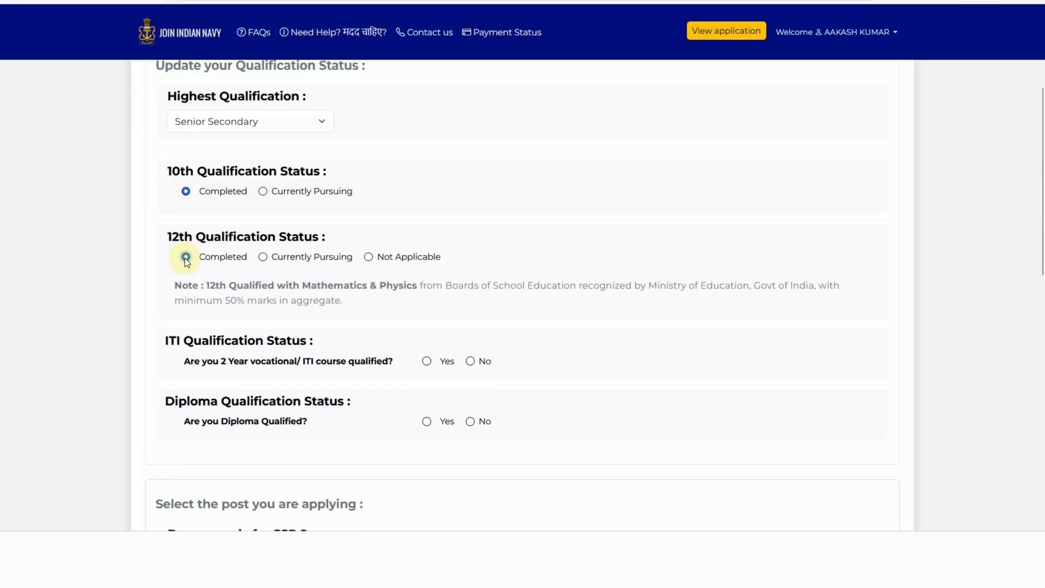
click(262, 257)
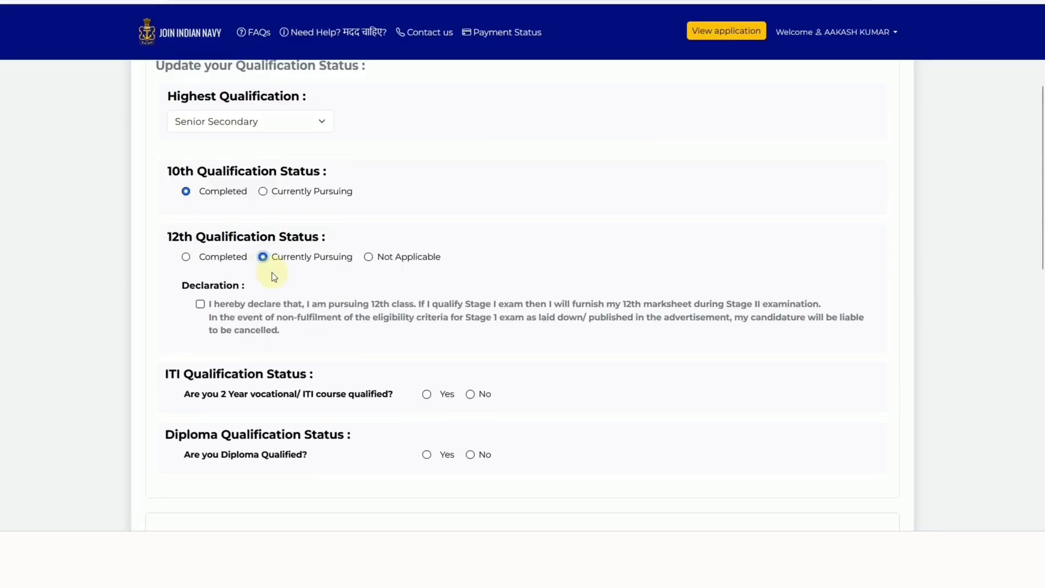
click(200, 307)
click(368, 258)
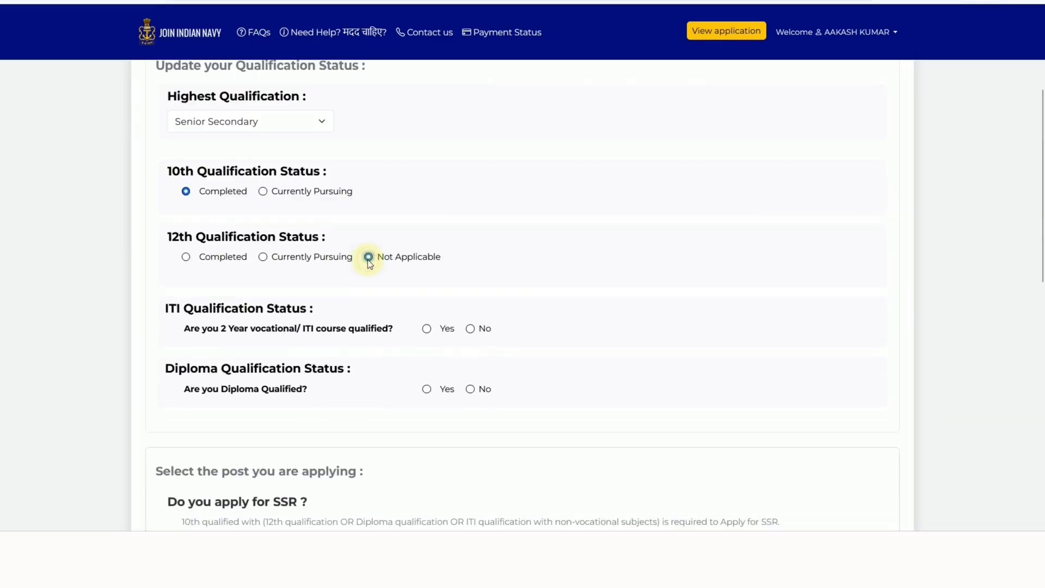
click(186, 257)
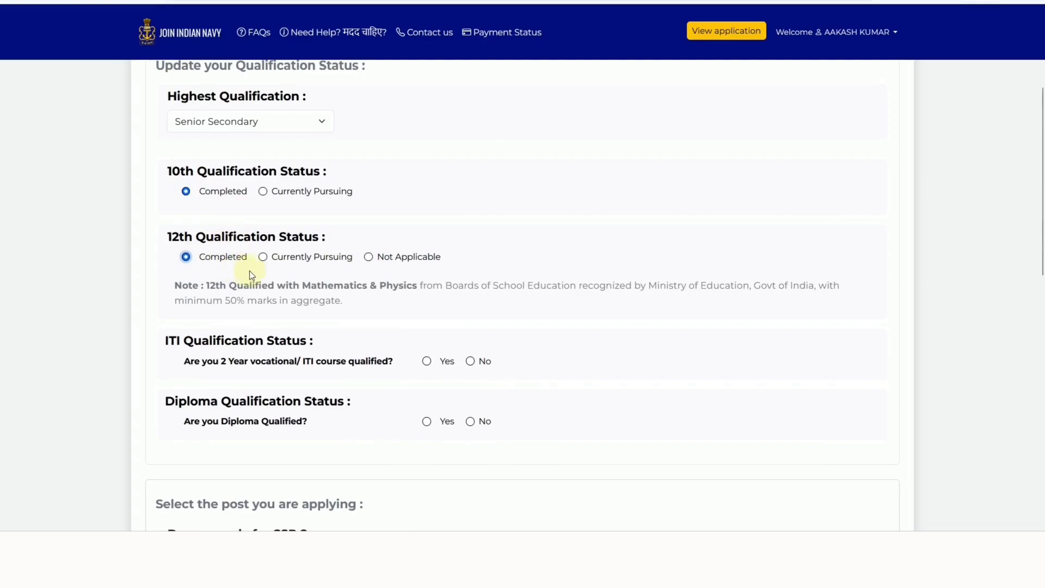
Answer the ITI, Physics-and-Maths and Diploma questions, with Diploma set to No
scroll(313, 296, down, 1)
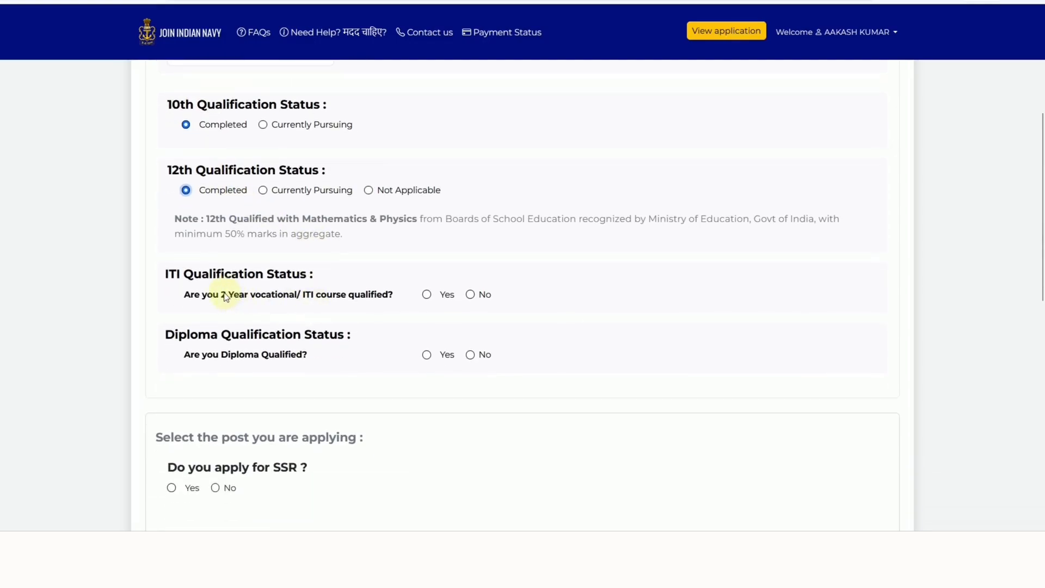
click(427, 296)
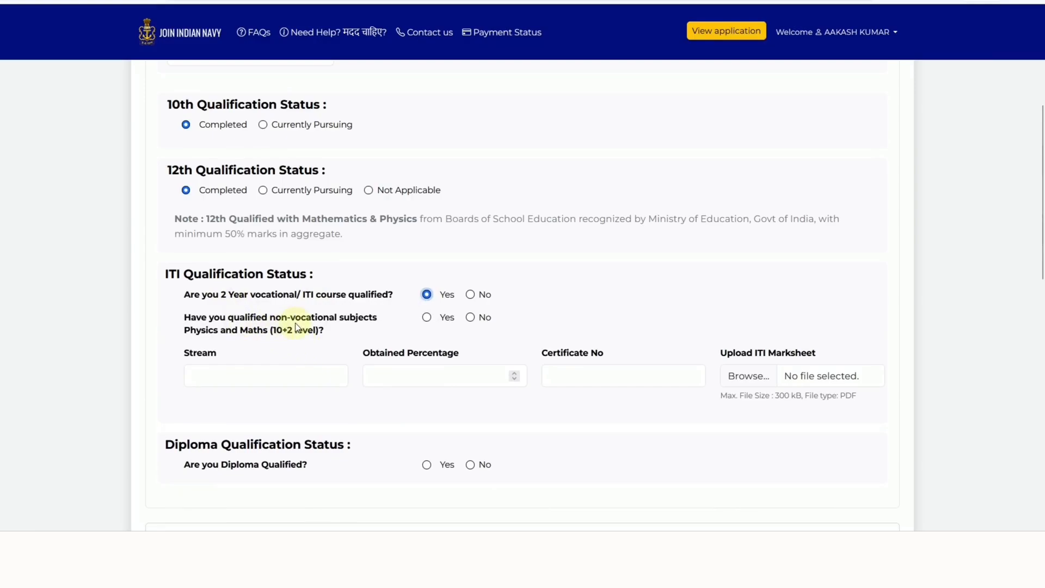
click(427, 317)
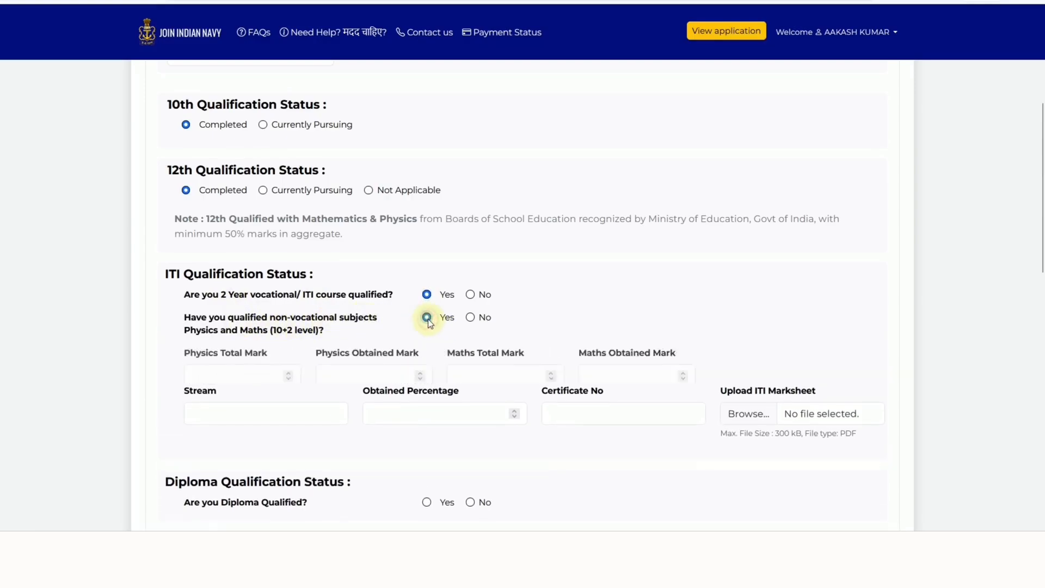
scroll(428, 319, down, 2)
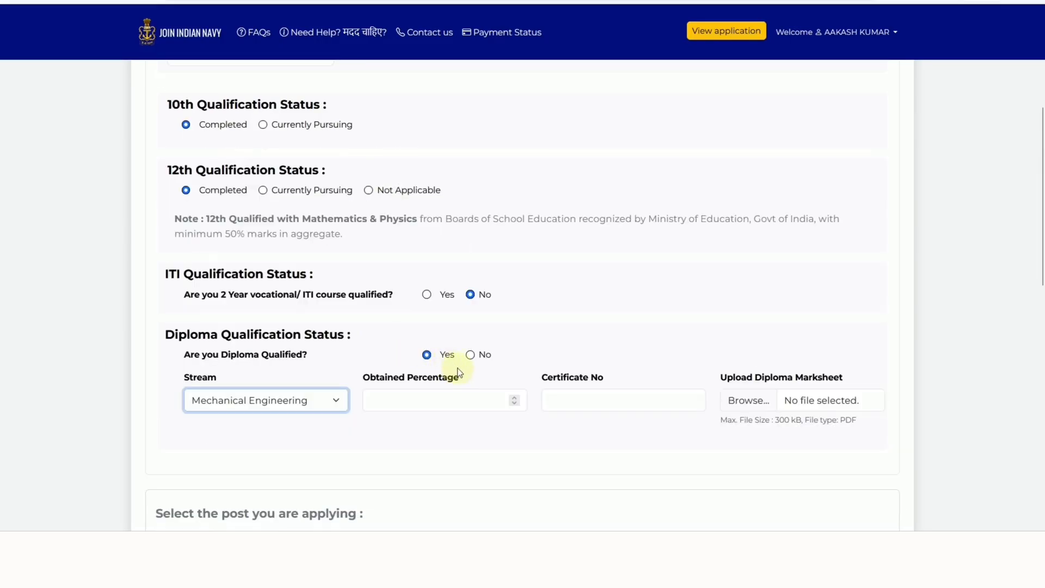
click(470, 355)
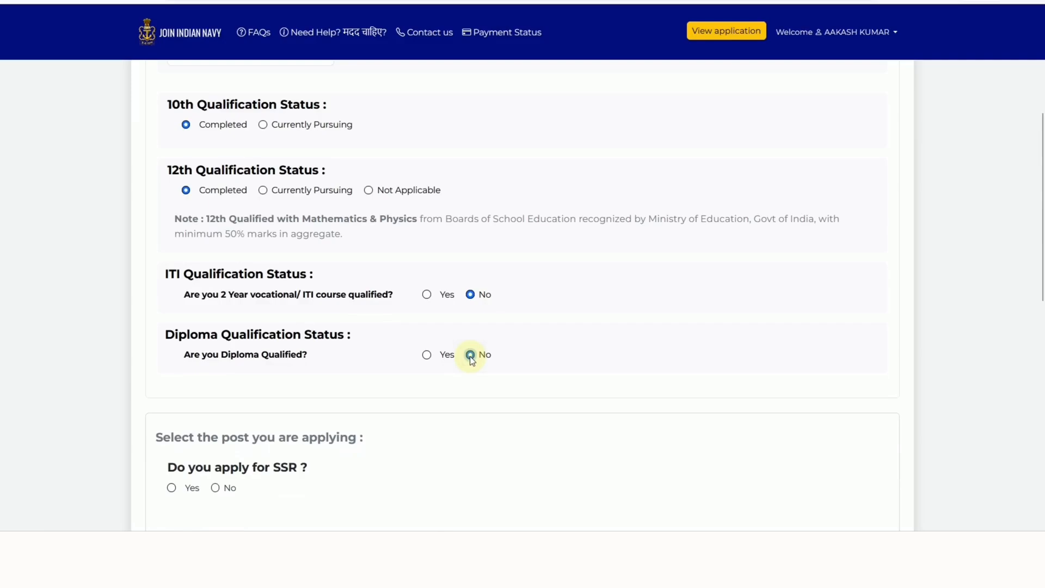
scroll(415, 335, down, 2)
scroll(413, 334, down, 1)
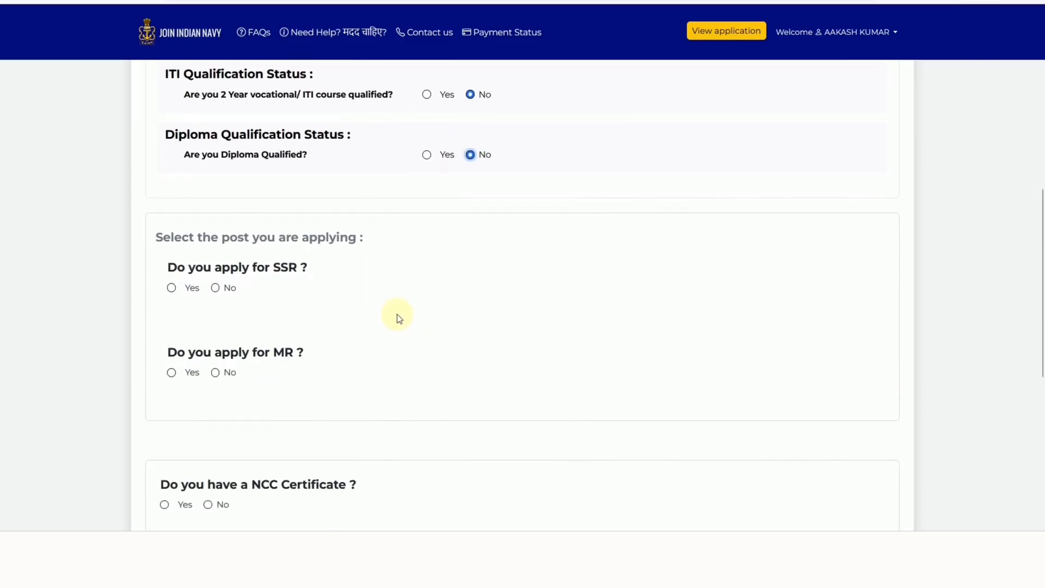
Apply for SSR as a non-sponsored candidate and accept the SSR undertaking declaration
click(172, 288)
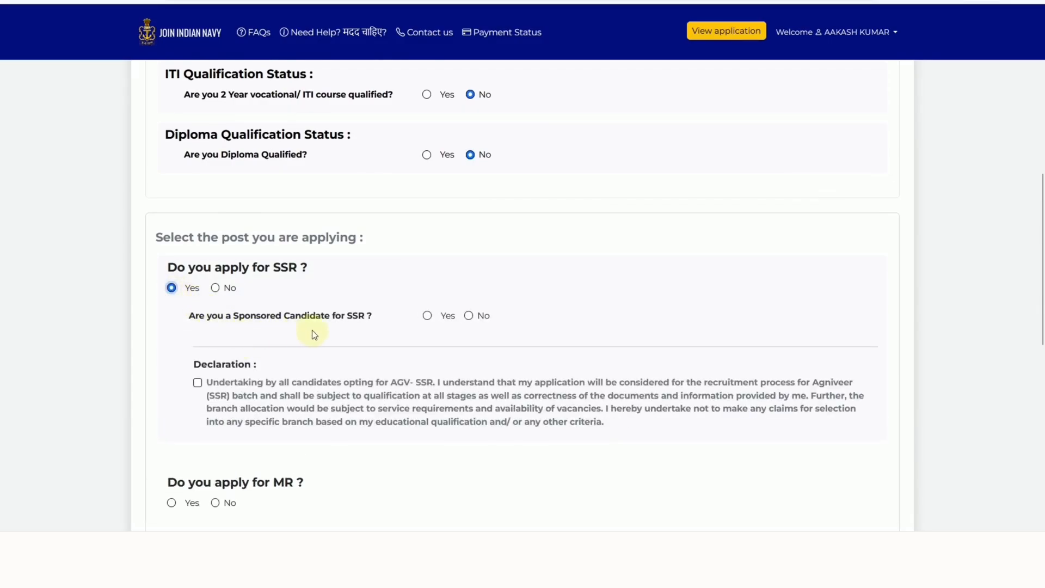
click(437, 318)
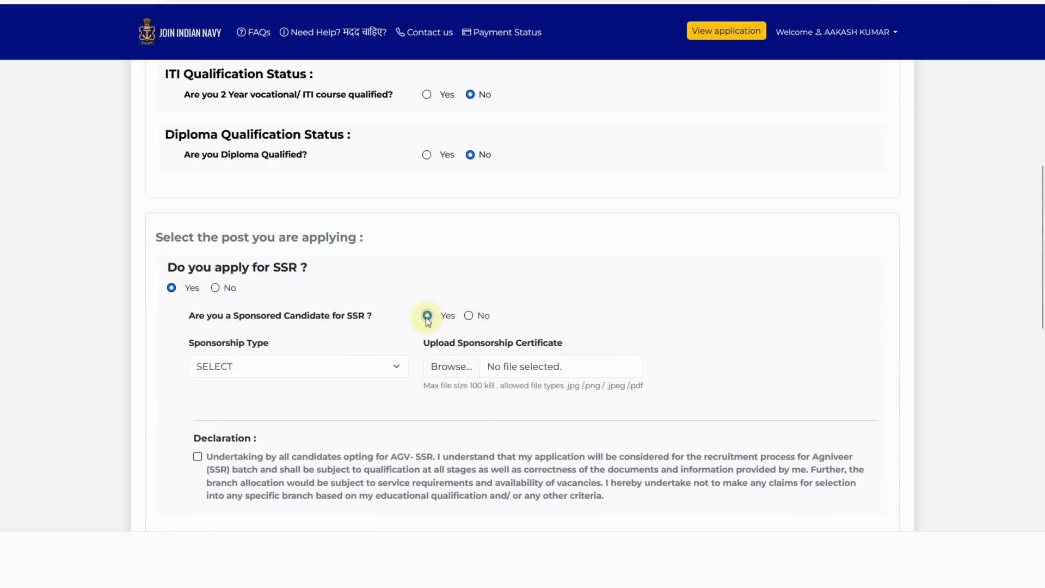
click(359, 364)
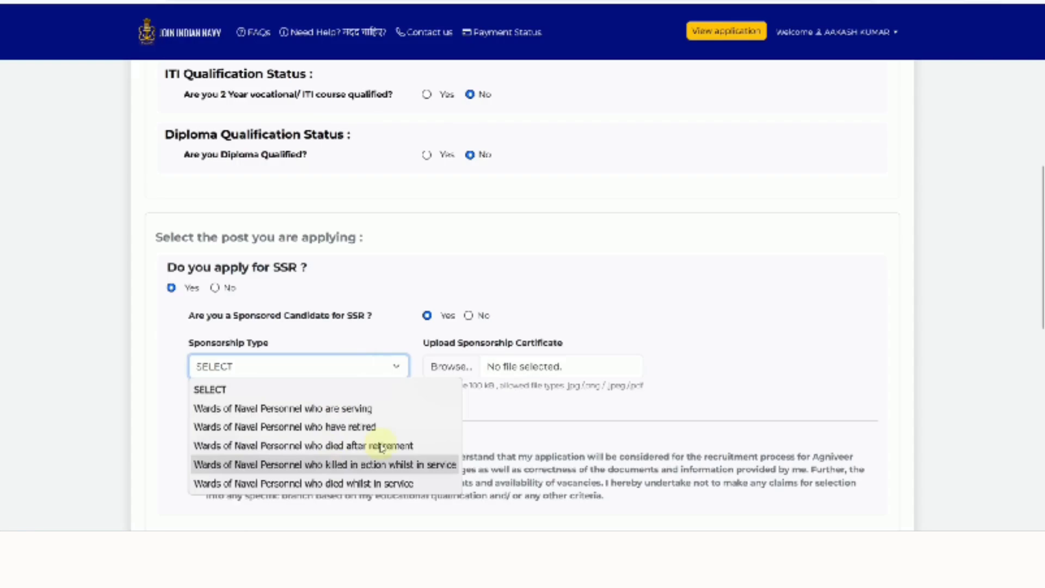
click(469, 317)
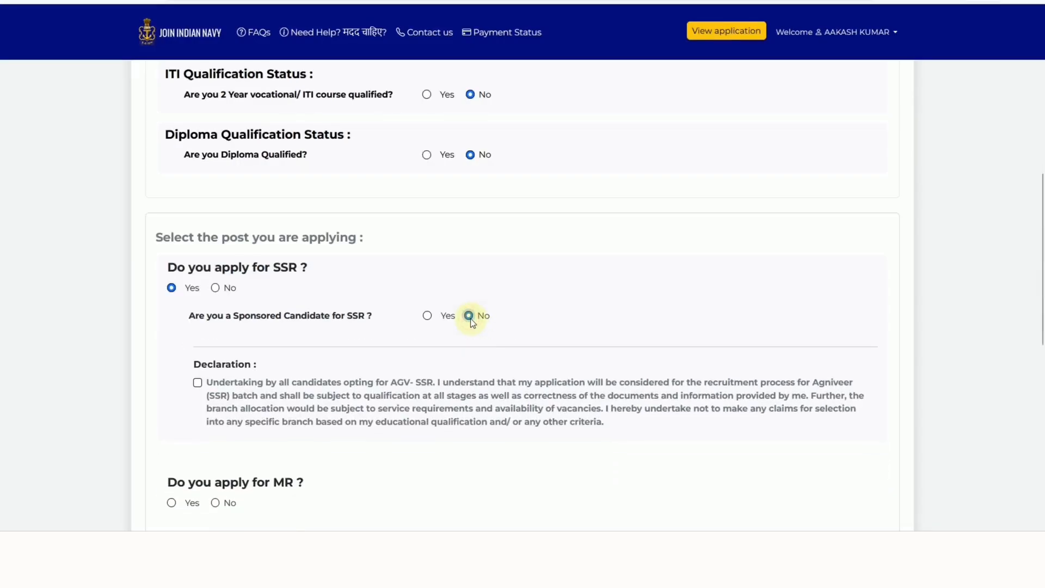
click(197, 383)
Opt to also apply for the MR post
scroll(332, 364, down, 1)
scroll(332, 367, down, 1)
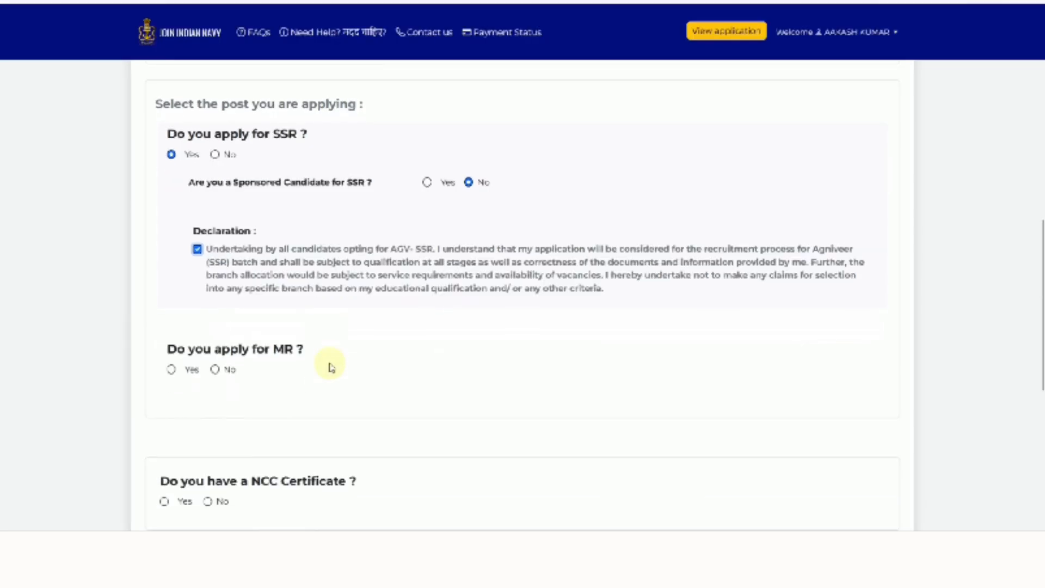
click(177, 372)
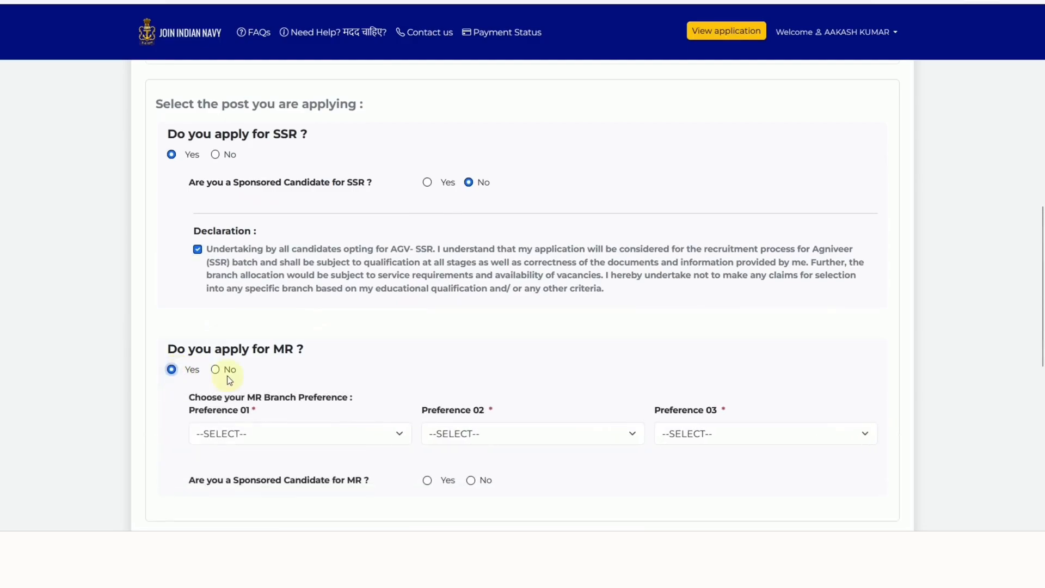
scroll(252, 376, down, 1)
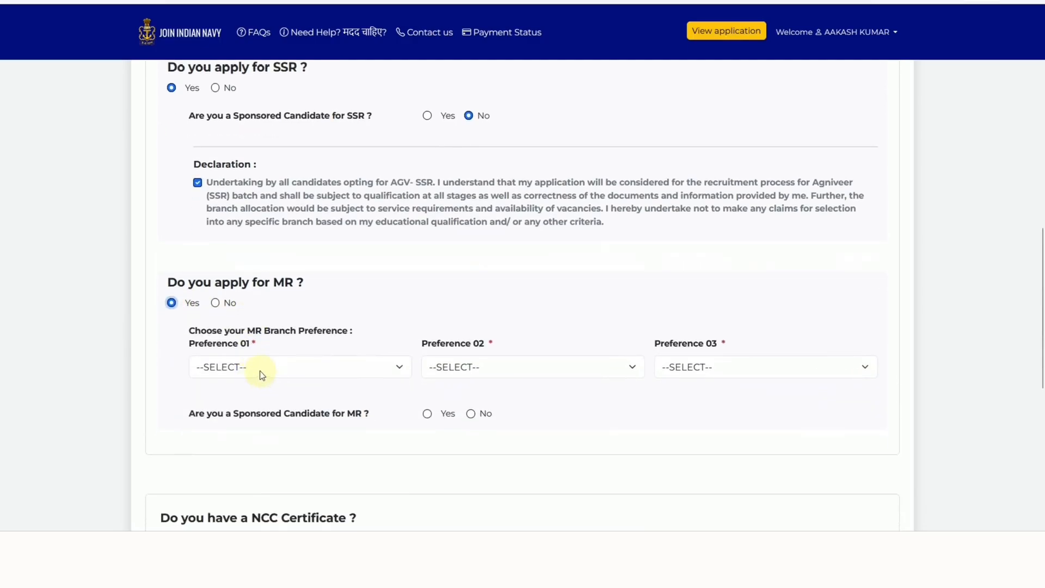
Set MR branch preferences 01–03 to Hygienist, Steward and Chef
click(259, 371)
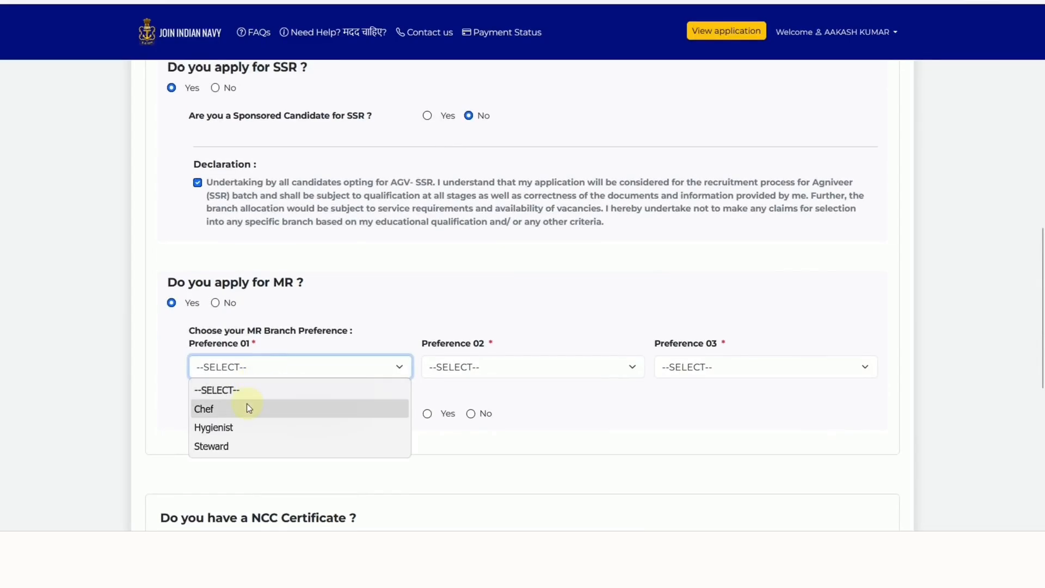
click(224, 428)
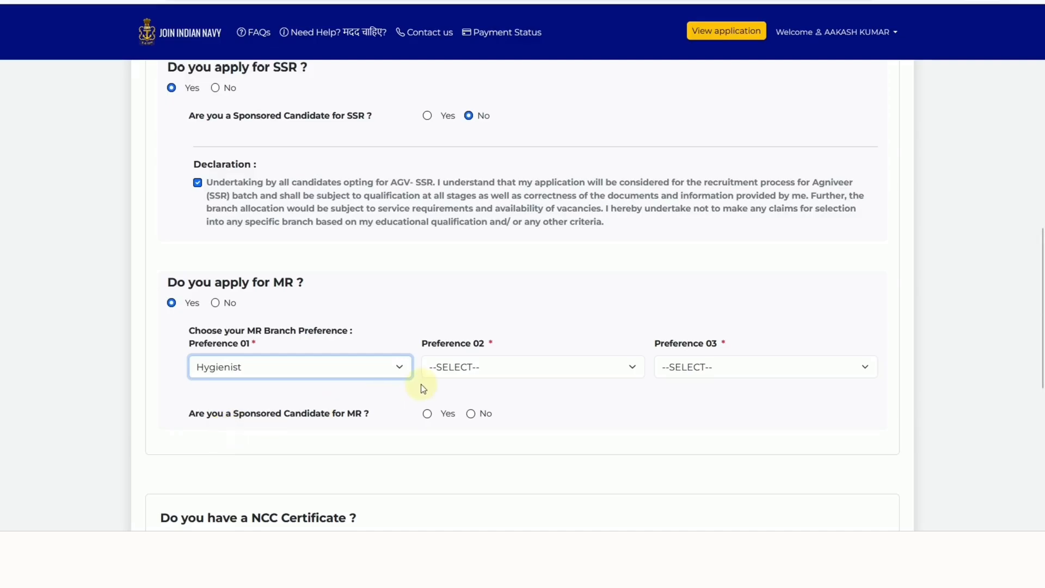
click(452, 376)
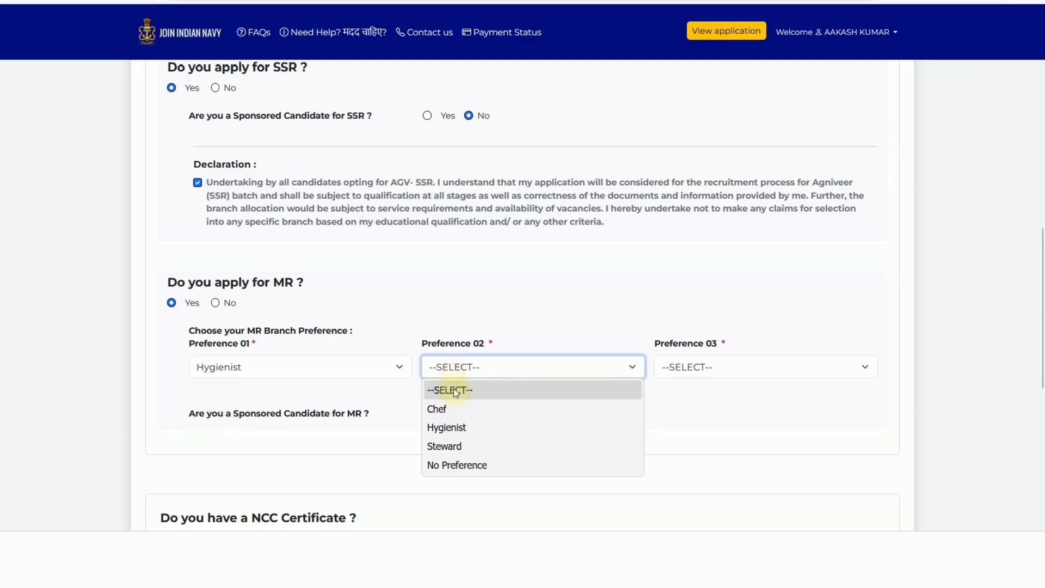
click(452, 446)
click(717, 366)
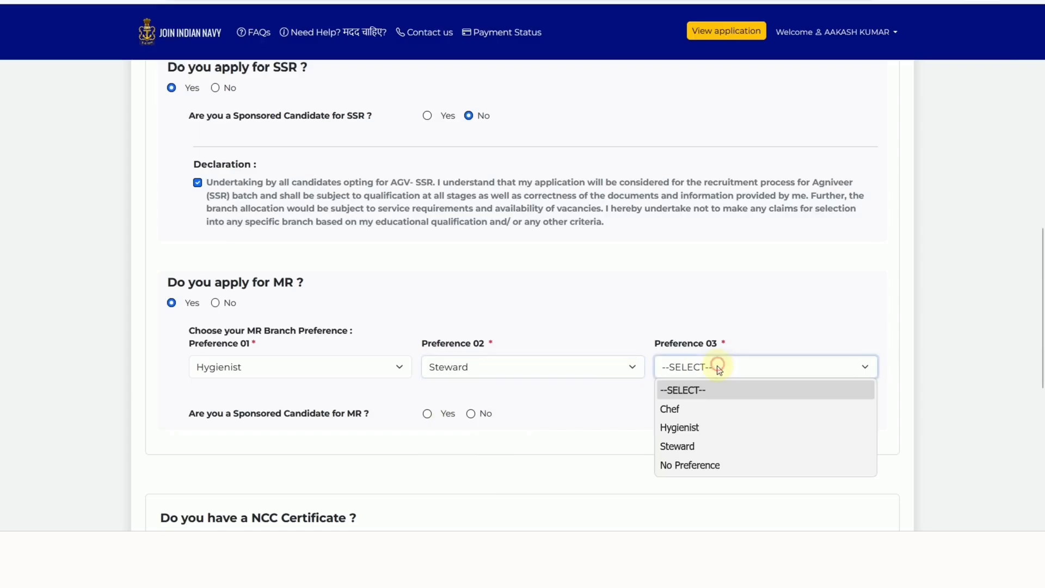
click(682, 409)
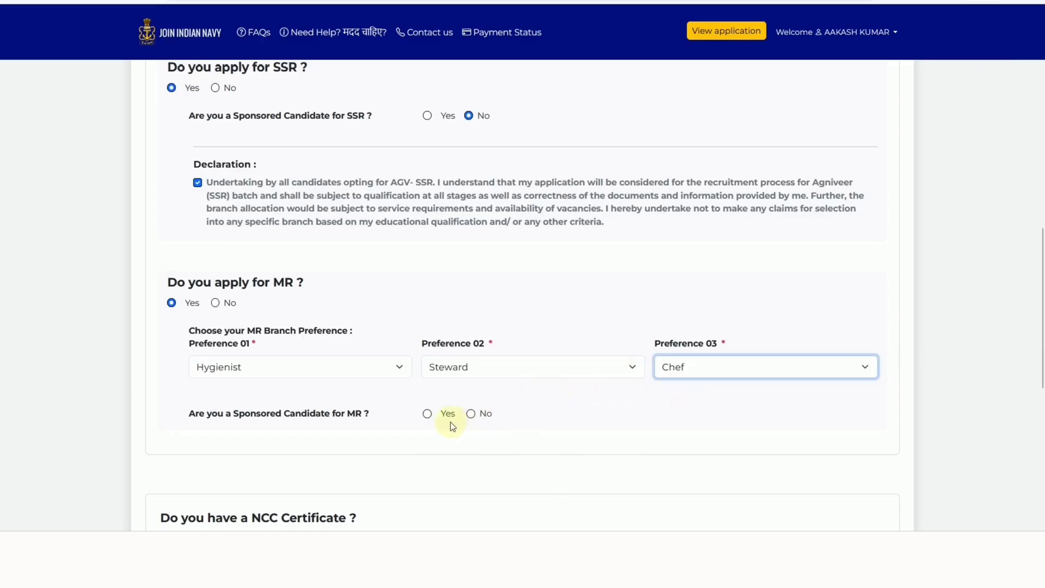
Answer No to Sponsored Candidate for MR
click(427, 414)
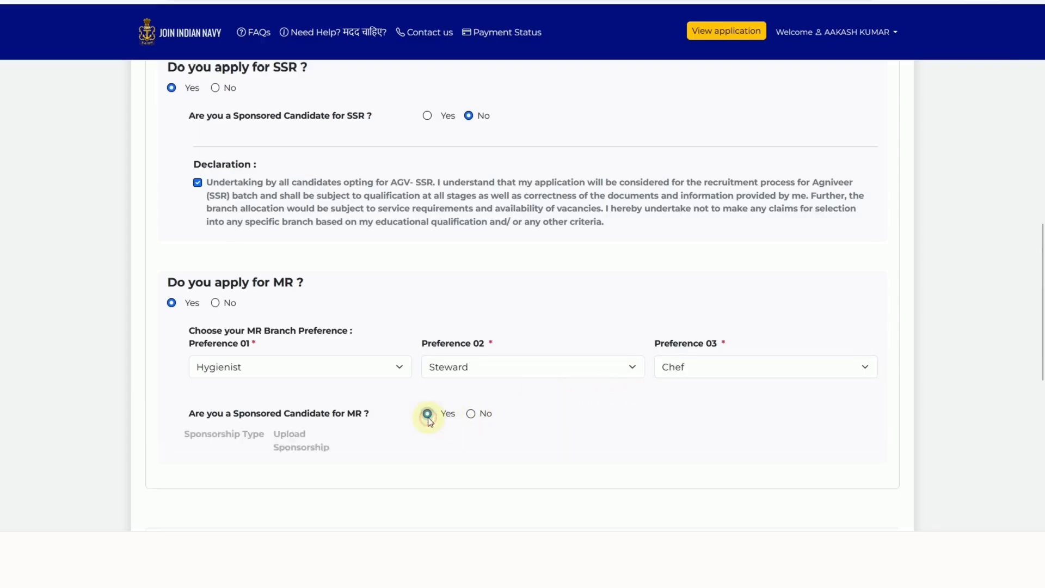
click(470, 414)
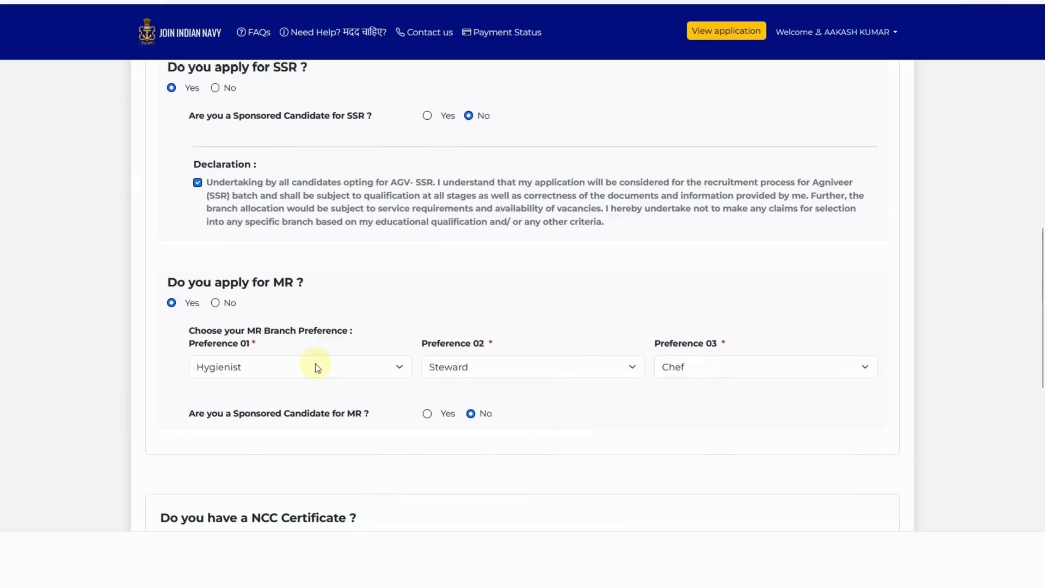
scroll(315, 367, down, 5)
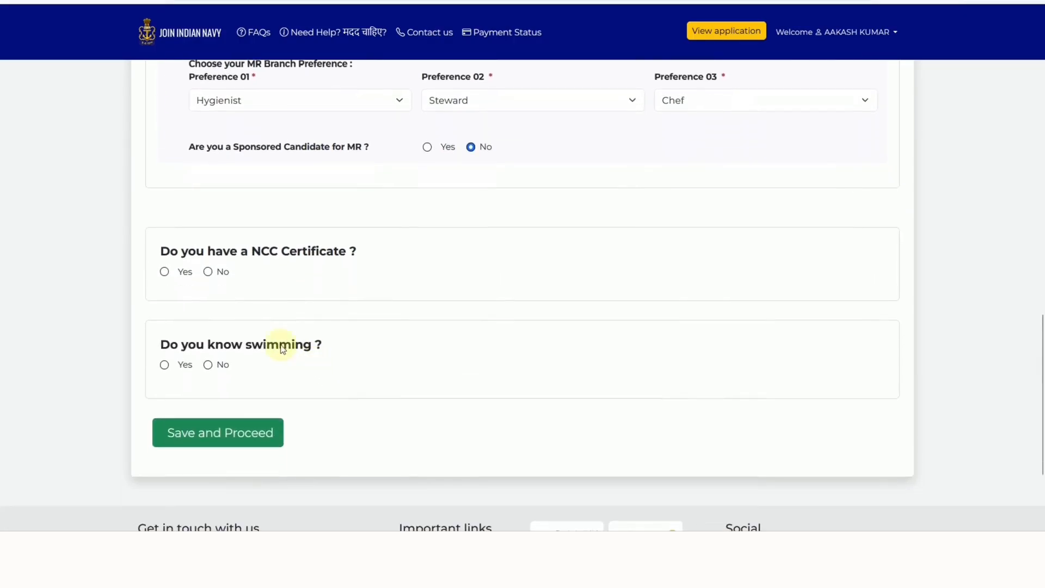
Answer No to holding an NCC certificate
click(165, 271)
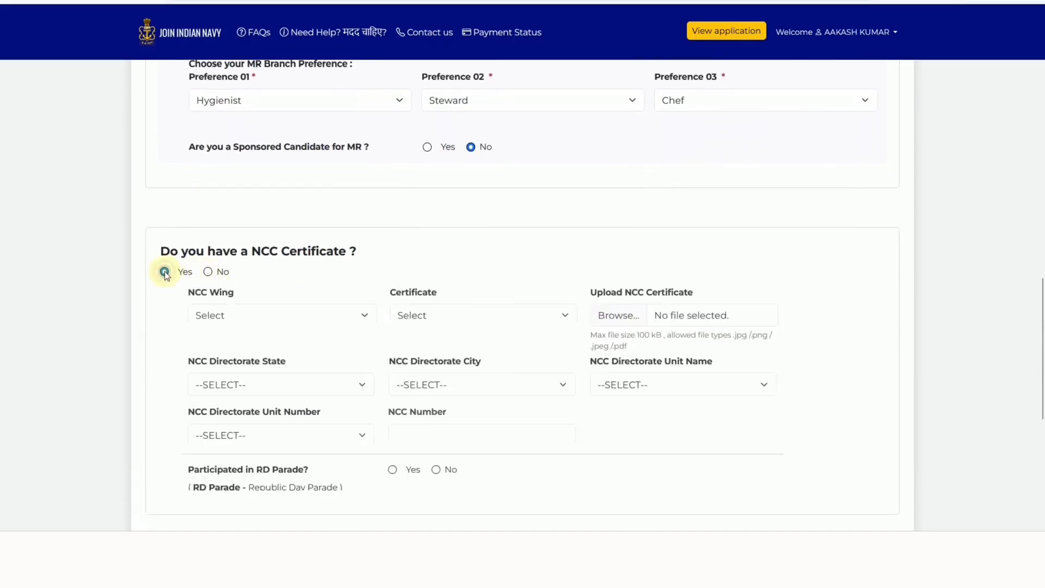
scroll(181, 272, down, 1)
click(243, 258)
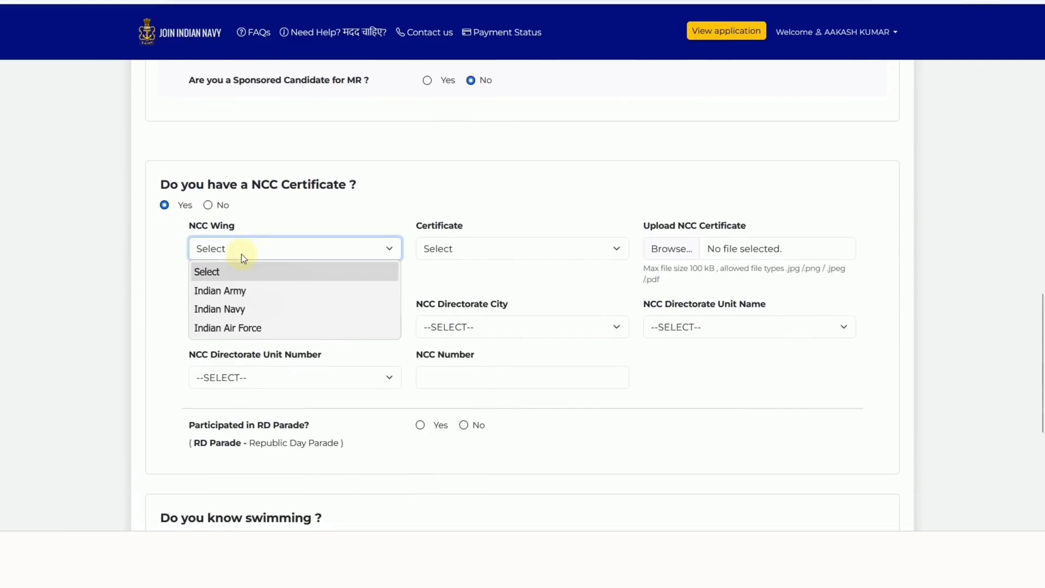
click(479, 255)
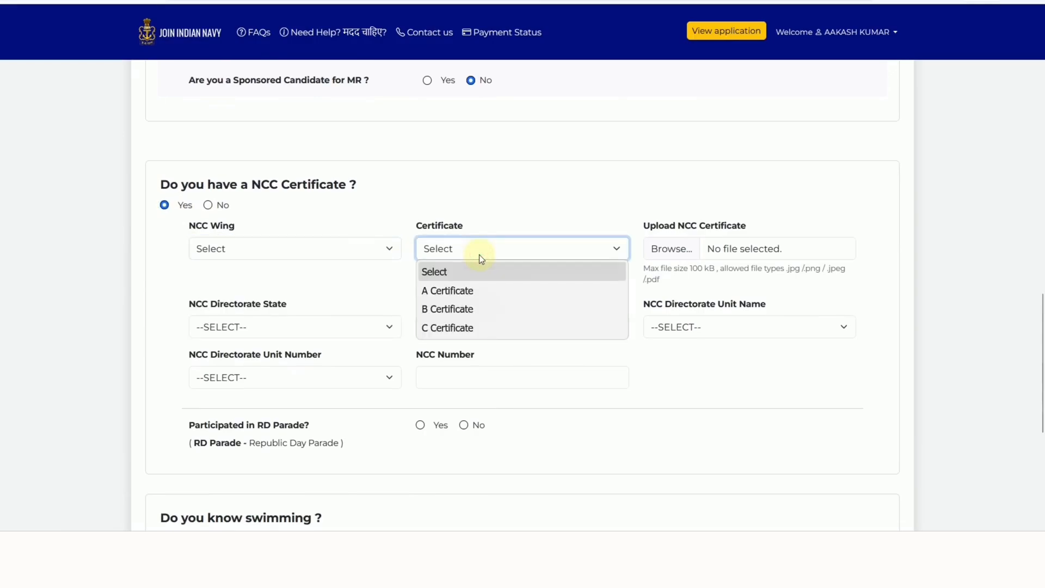
click(479, 255)
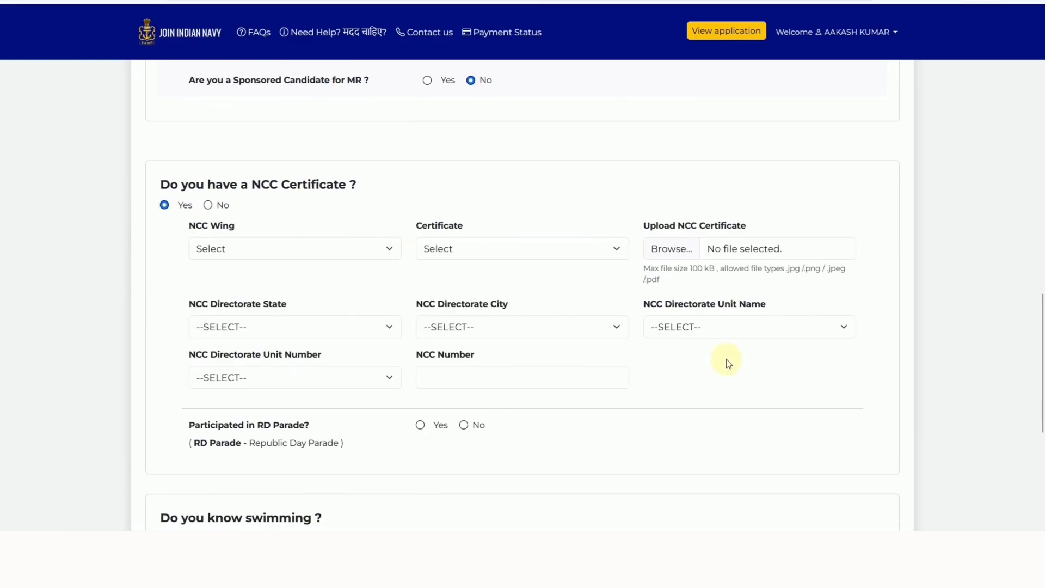
click(208, 206)
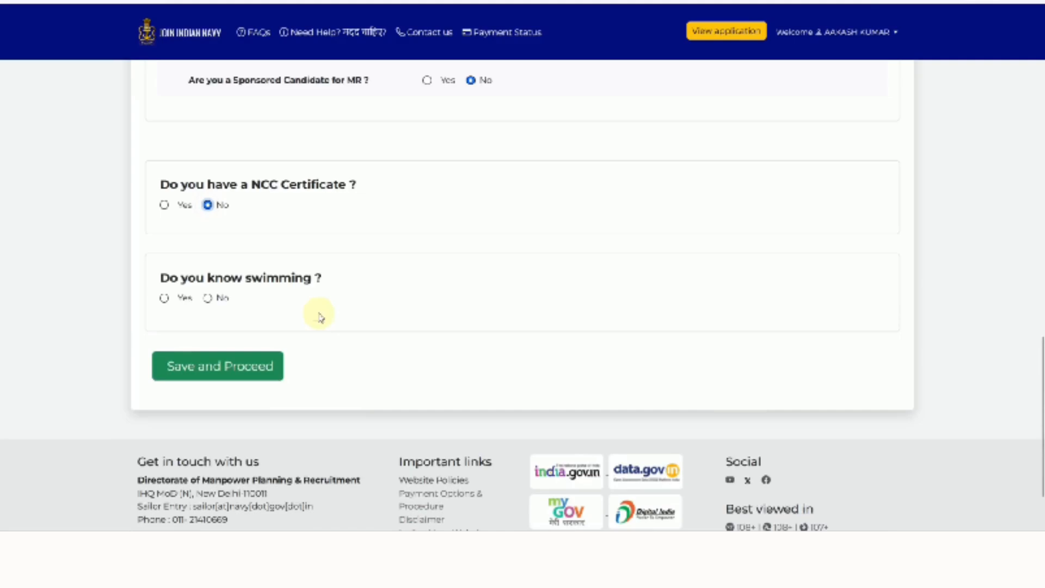
Answer Yes to knowing swimming and save to reach Photo Capture
click(166, 301)
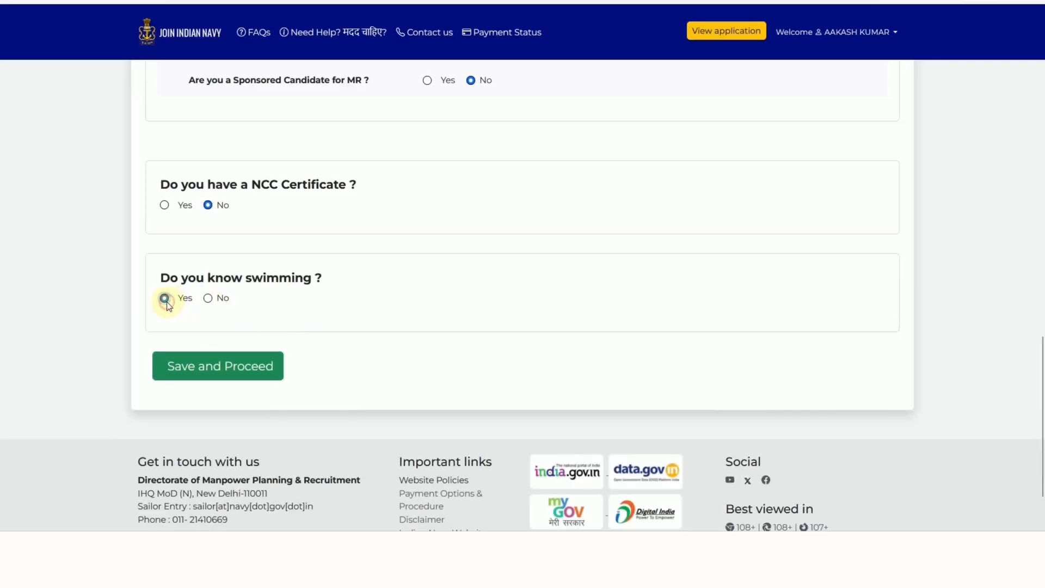
click(208, 298)
click(164, 299)
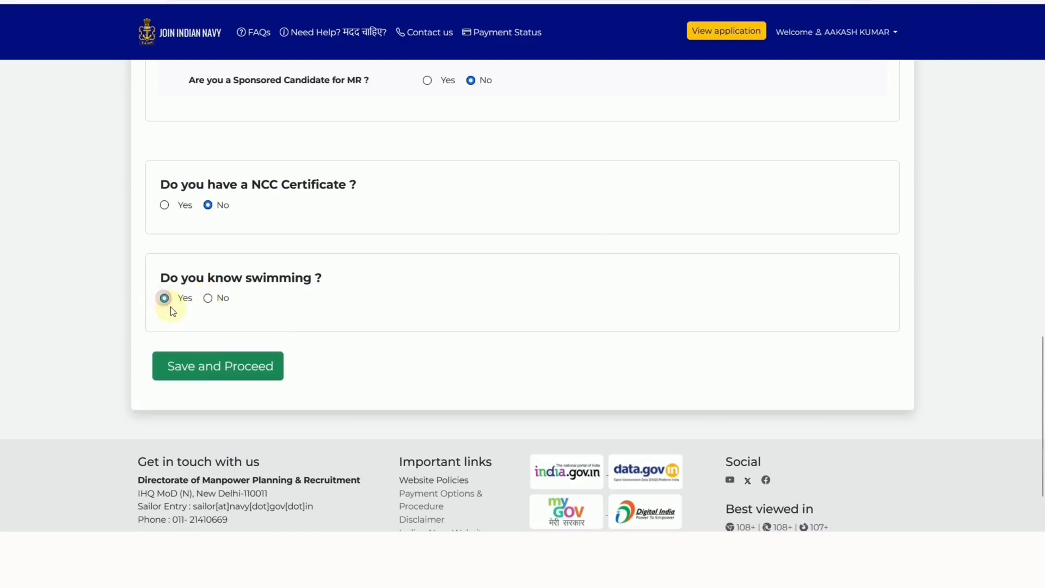
click(234, 375)
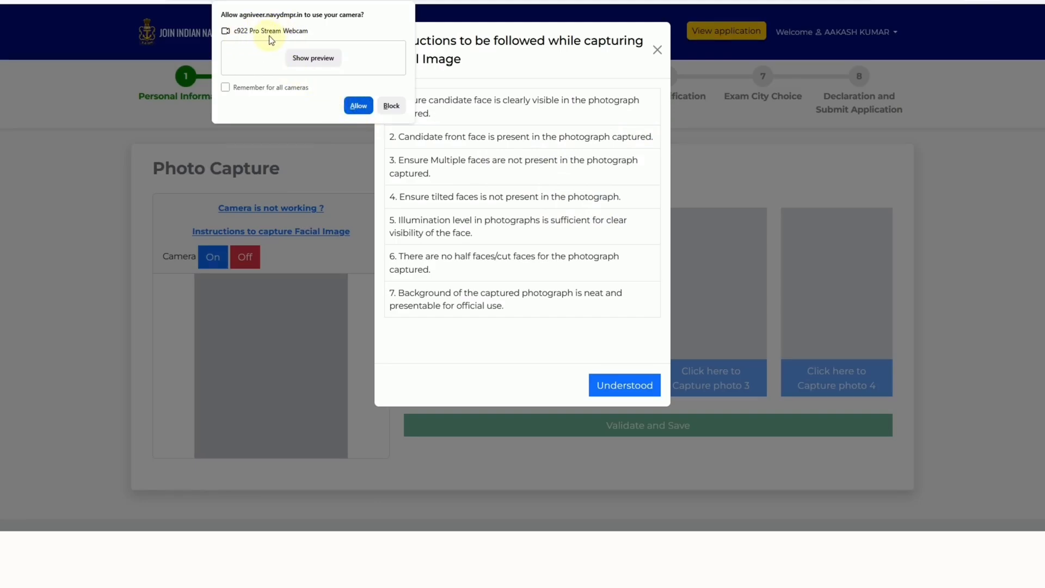
Allow webcam access, dismiss the instructions, turn the camera on and continue to Communication details
click(359, 108)
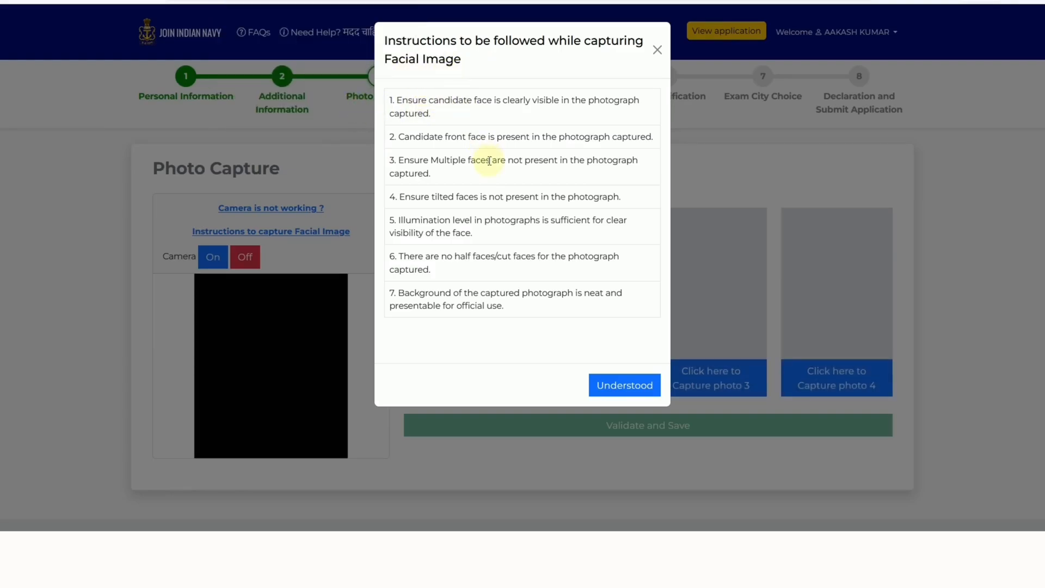
key(Escape)
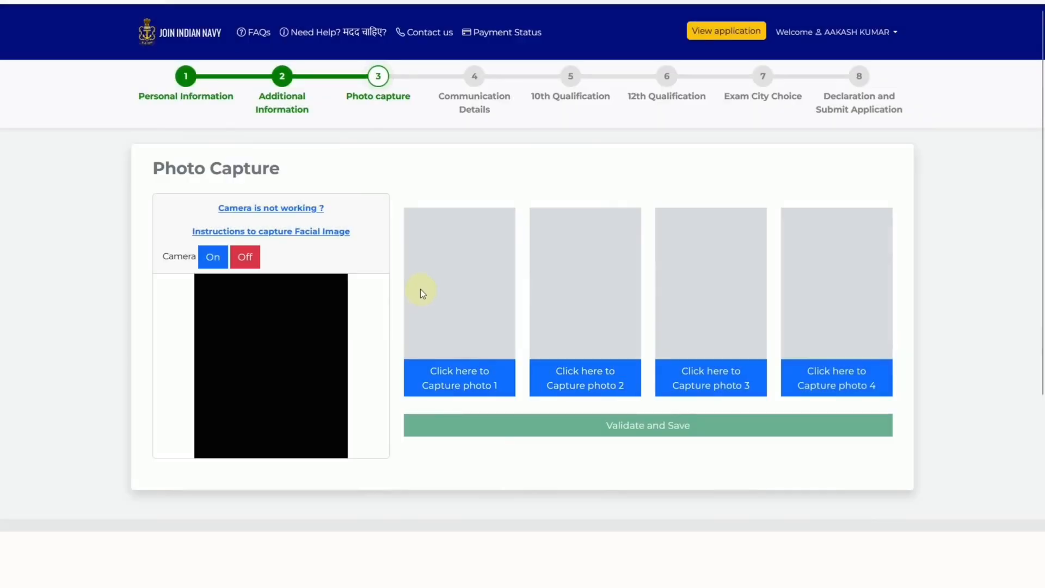
click(217, 265)
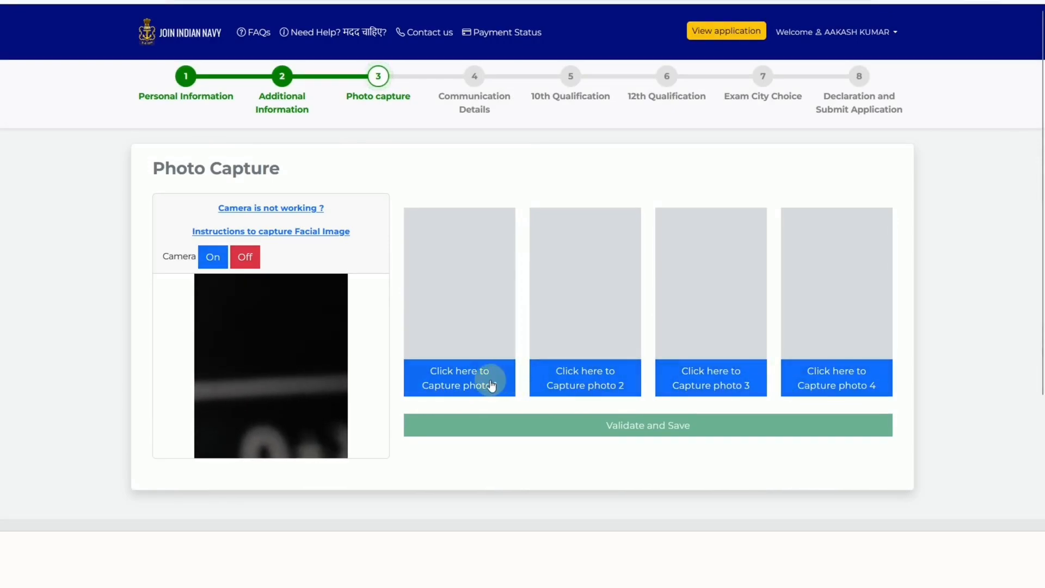
click(644, 429)
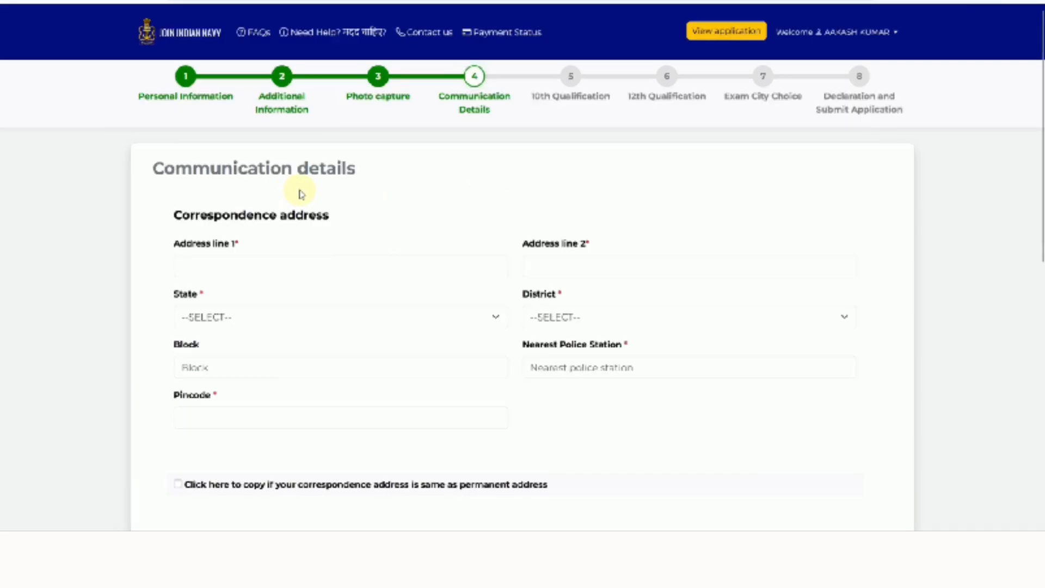
Fill the address lines with state RAJASTHAN and district ALWAR, then save and proceed
click(272, 265)
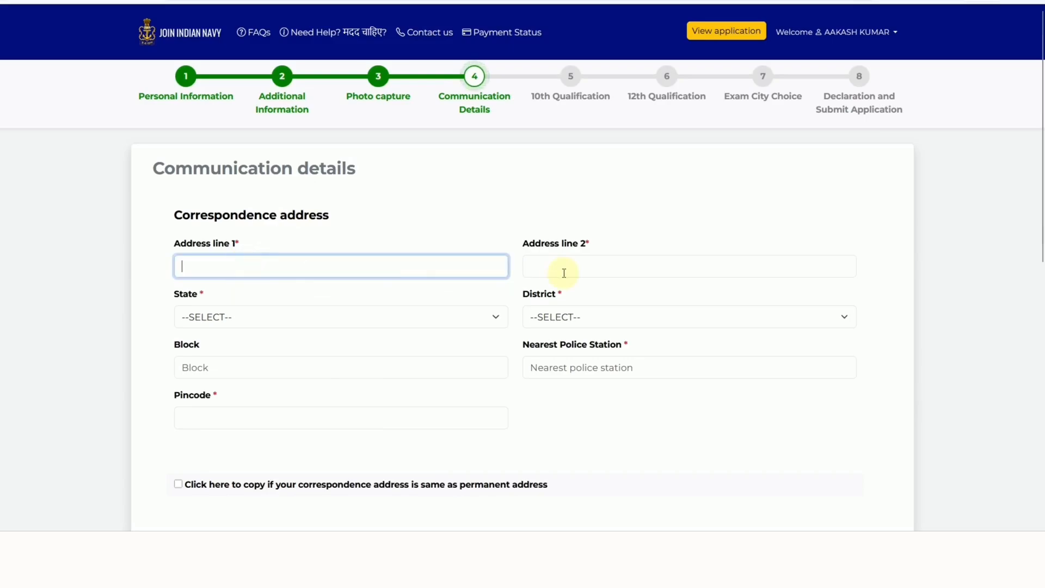
click(527, 268)
click(302, 315)
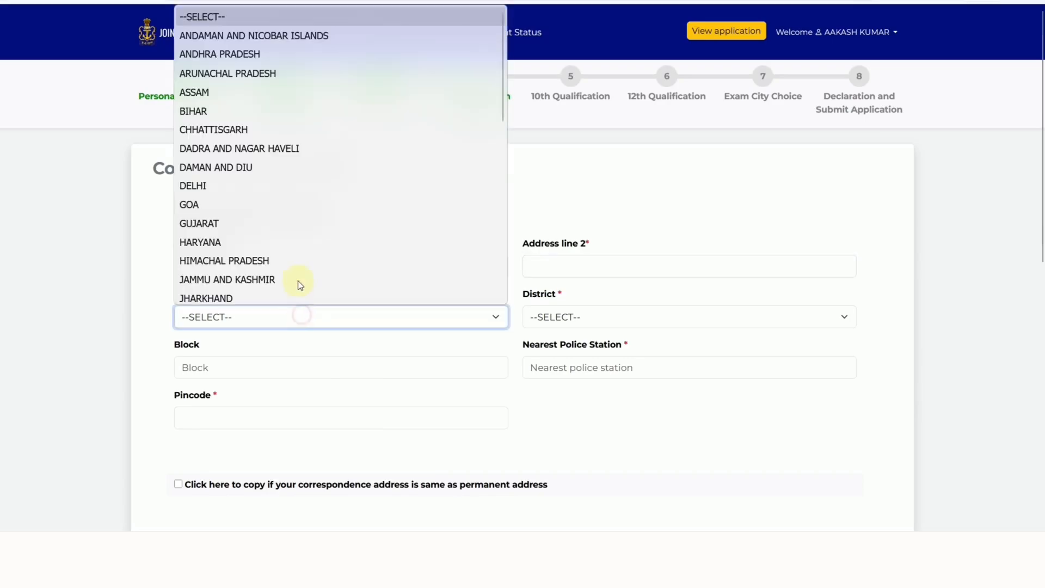
scroll(272, 239, down, 5)
click(228, 144)
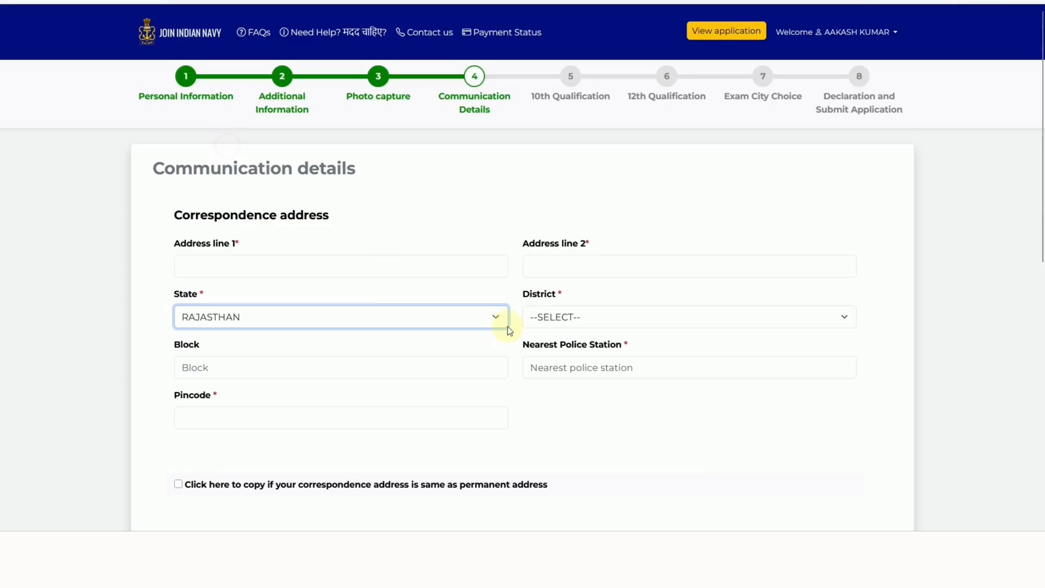
click(551, 323)
click(537, 53)
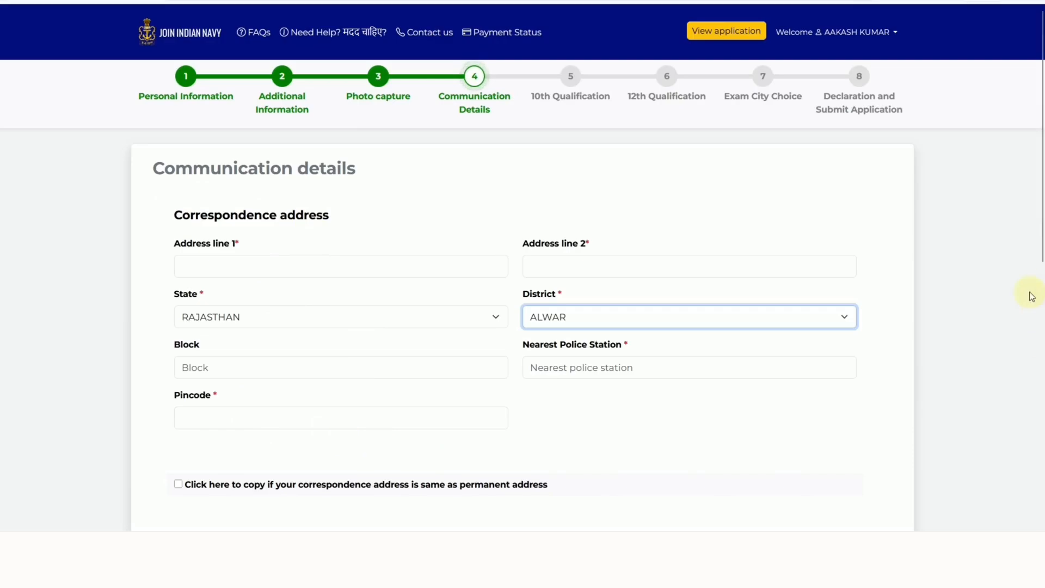
drag(1040, 240, 919, 400)
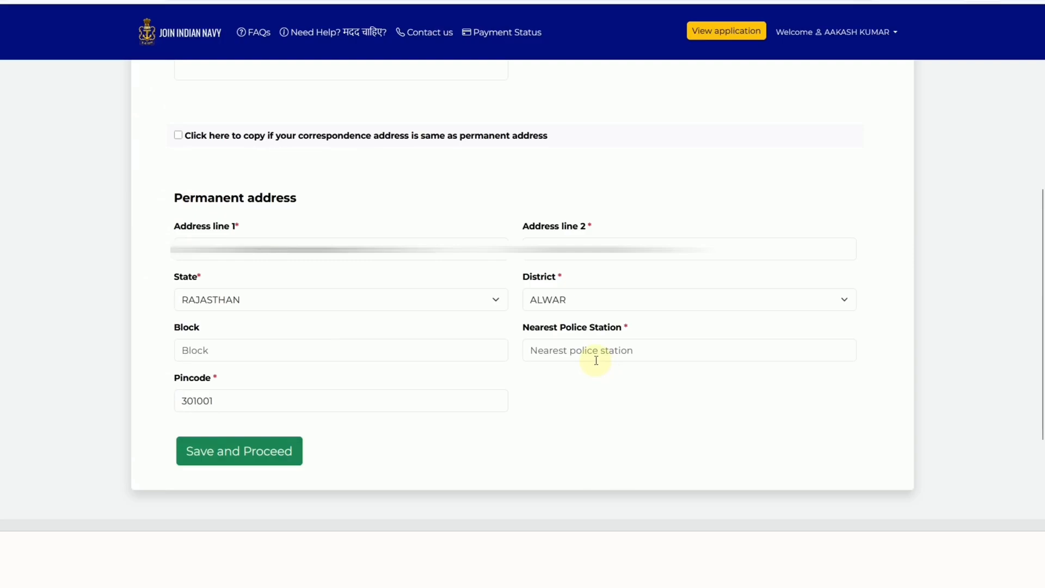
click(254, 463)
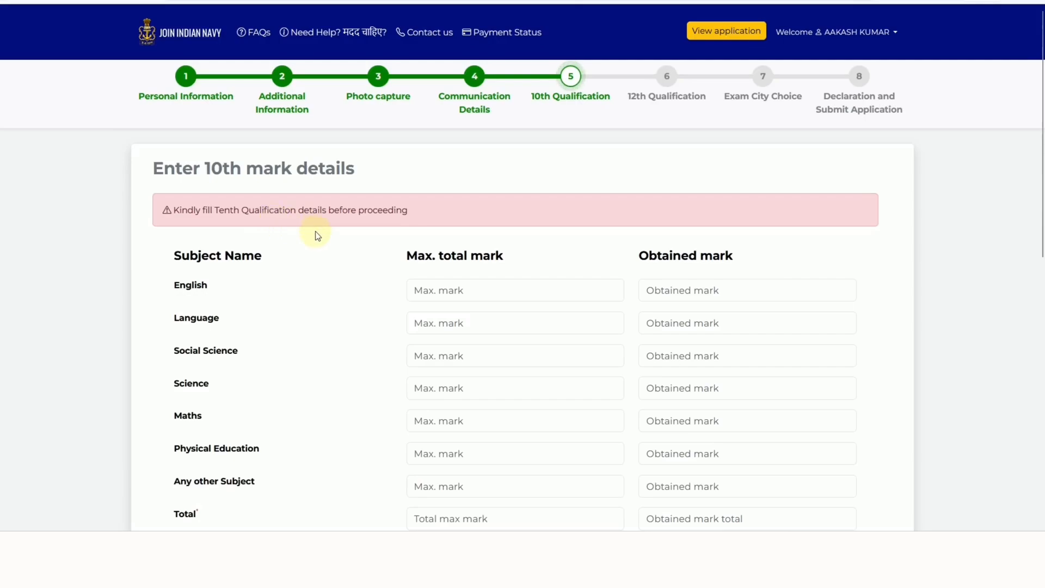
Enter the 10th subject marks, starting with English 100 maximum and 80 obtained
scroll(315, 233, down, 1)
click(476, 227)
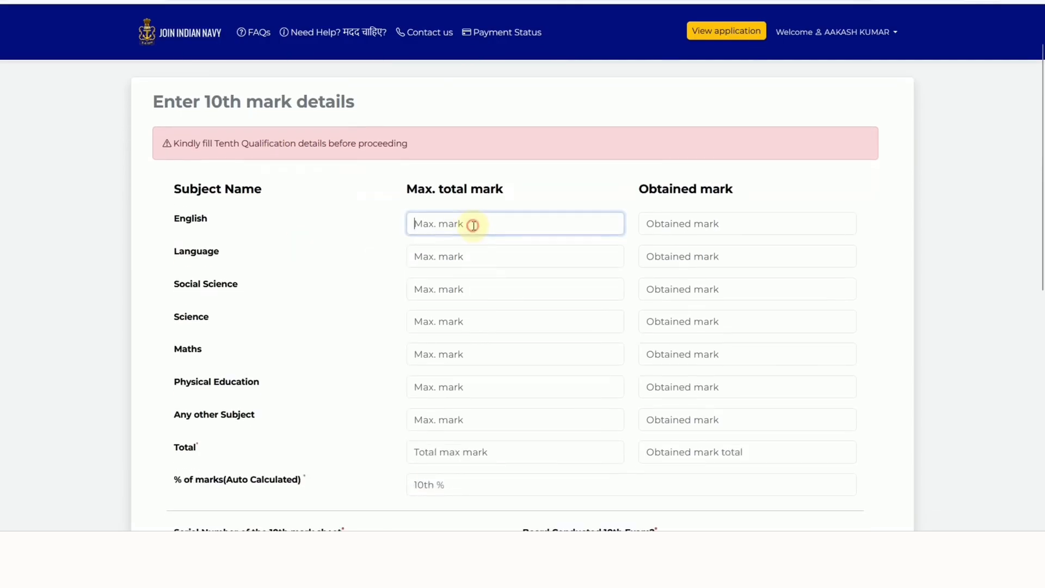
text(100)
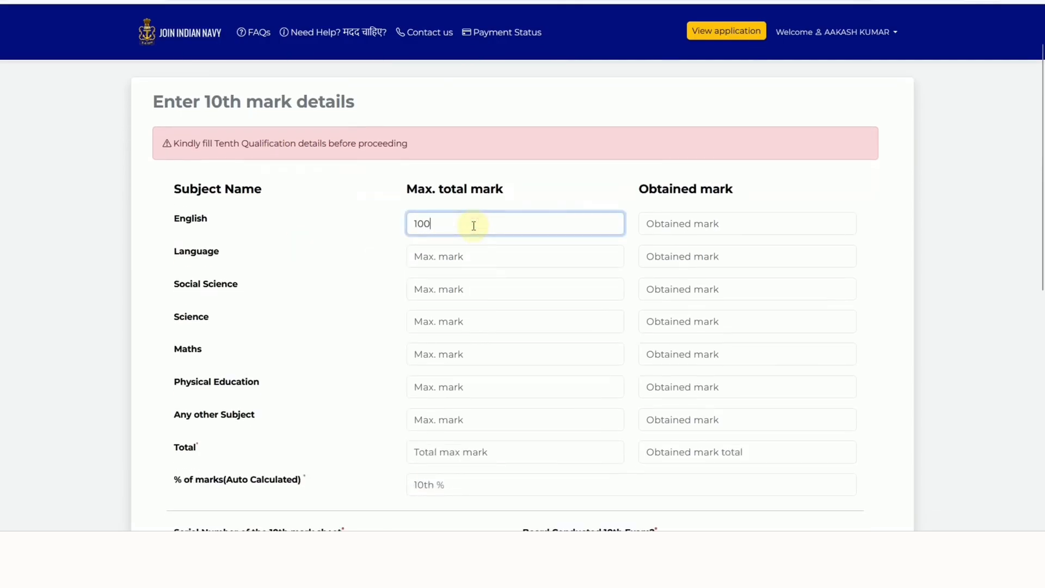
key(Tab)
text(80)
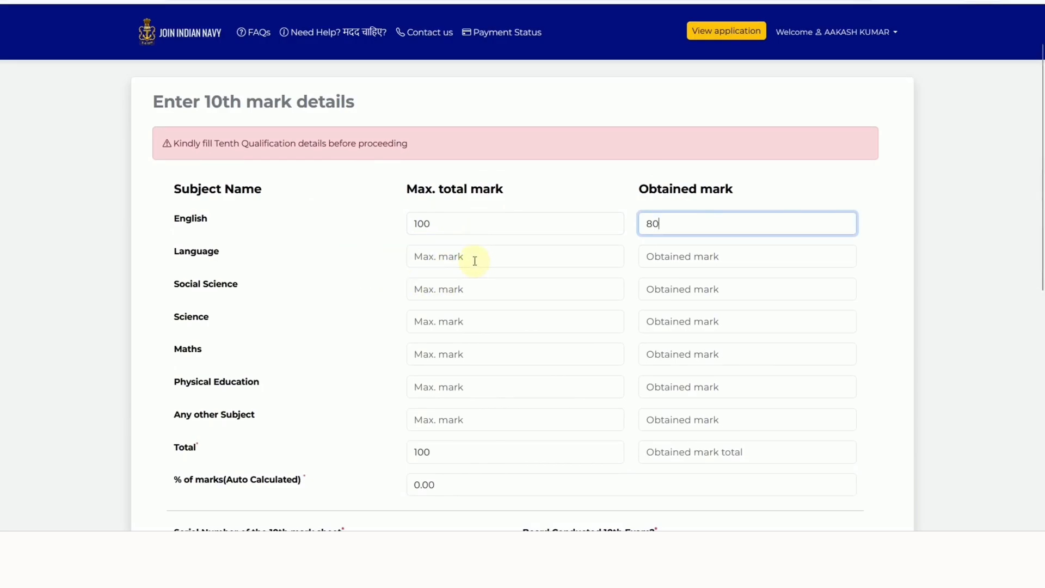
click(472, 258)
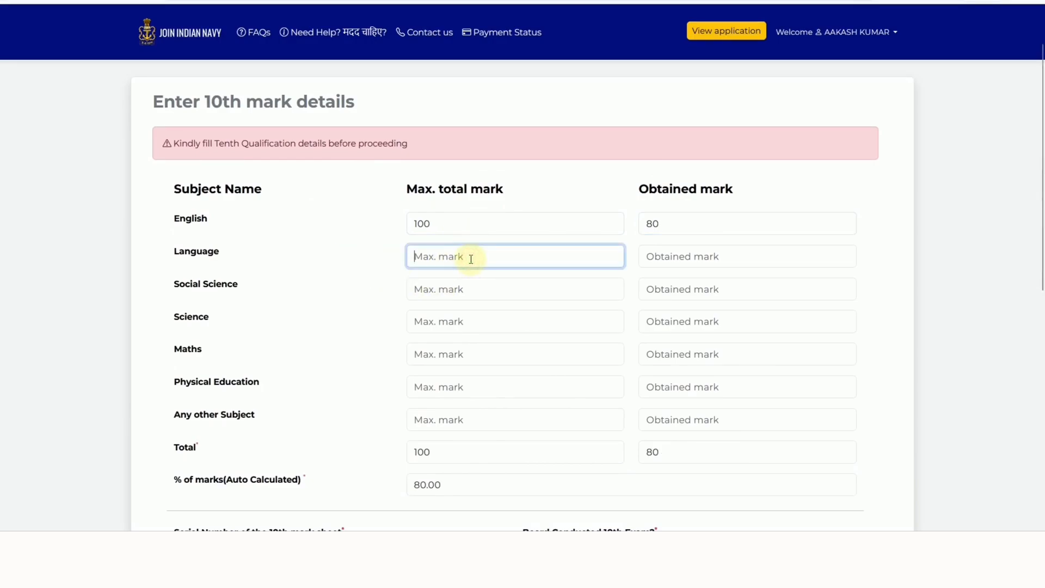
click(451, 294)
click(446, 322)
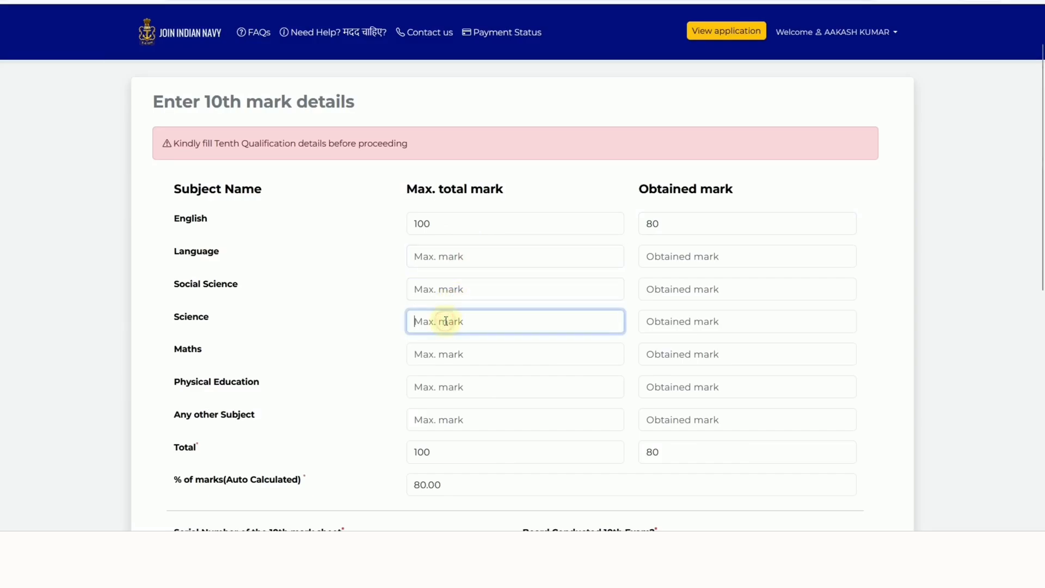
click(438, 354)
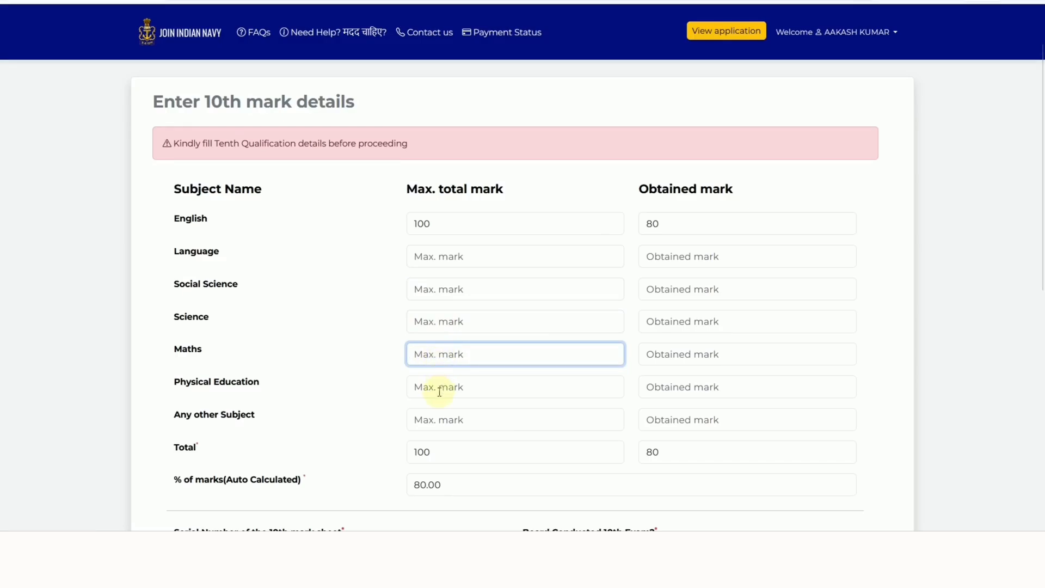
click(441, 423)
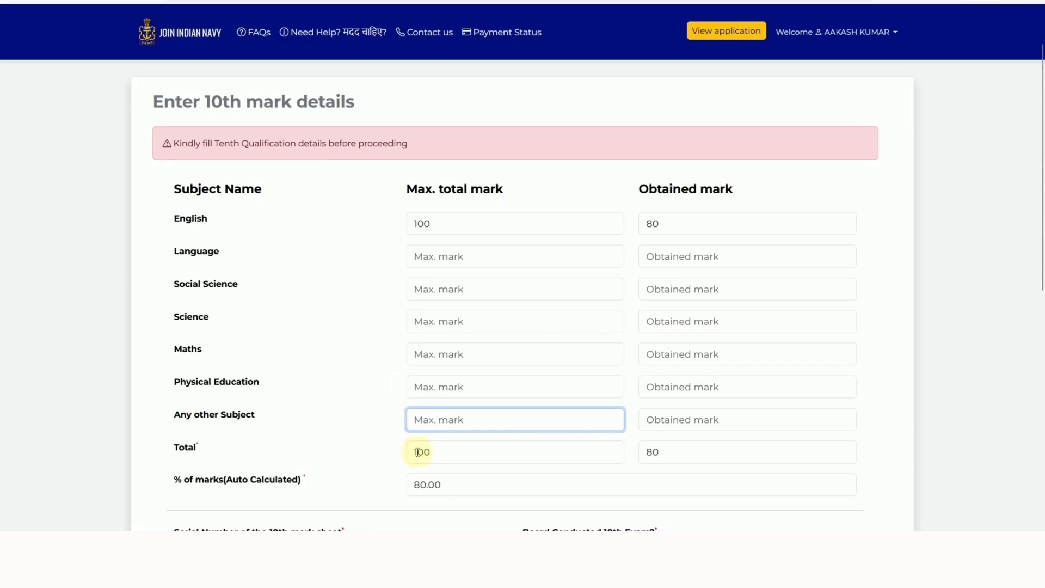
click(429, 256)
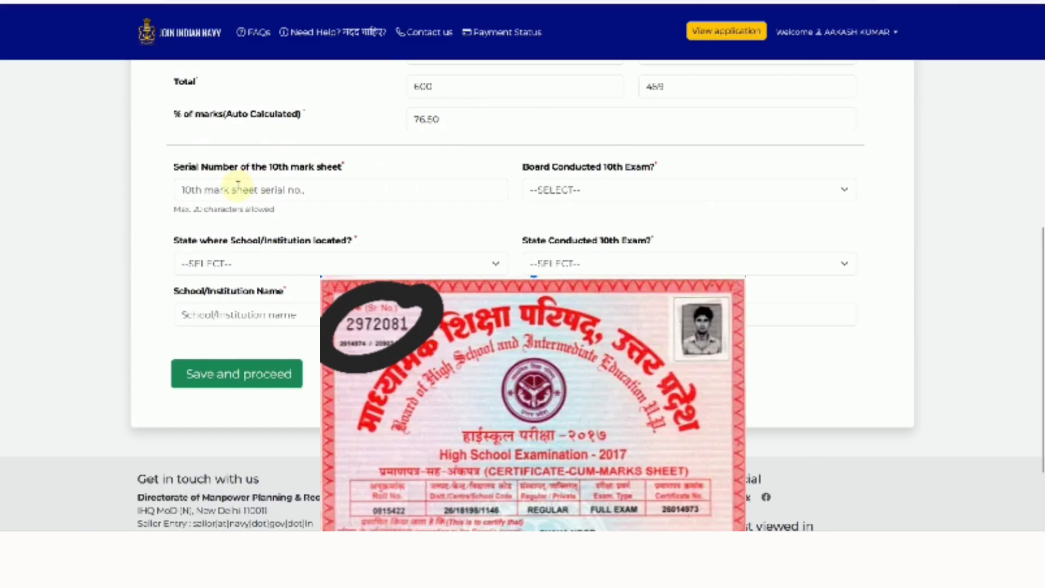
Choose Rajasthan Board of Secondary Education as the 10th exam board
click(238, 185)
click(615, 190)
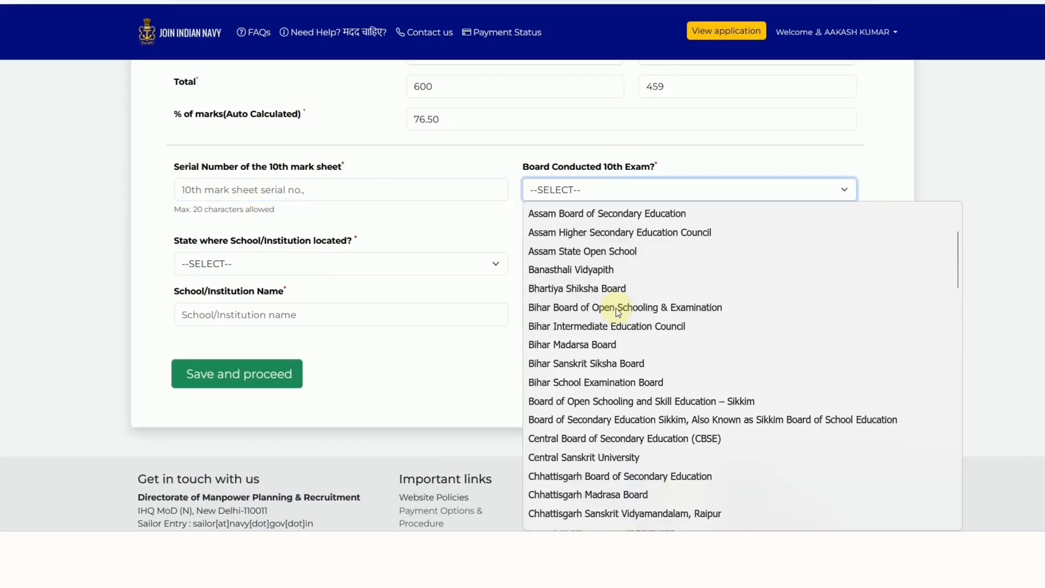
scroll(618, 312, down, 15)
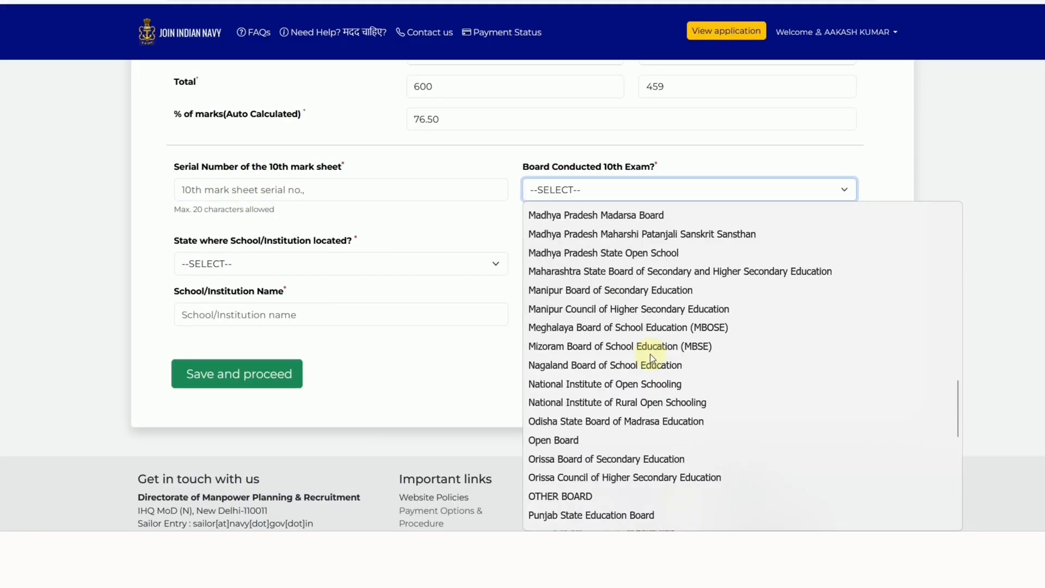
click(626, 353)
Set both the school's state and the exam's state to RAJASTHAN
click(268, 267)
scroll(277, 381, down, 10)
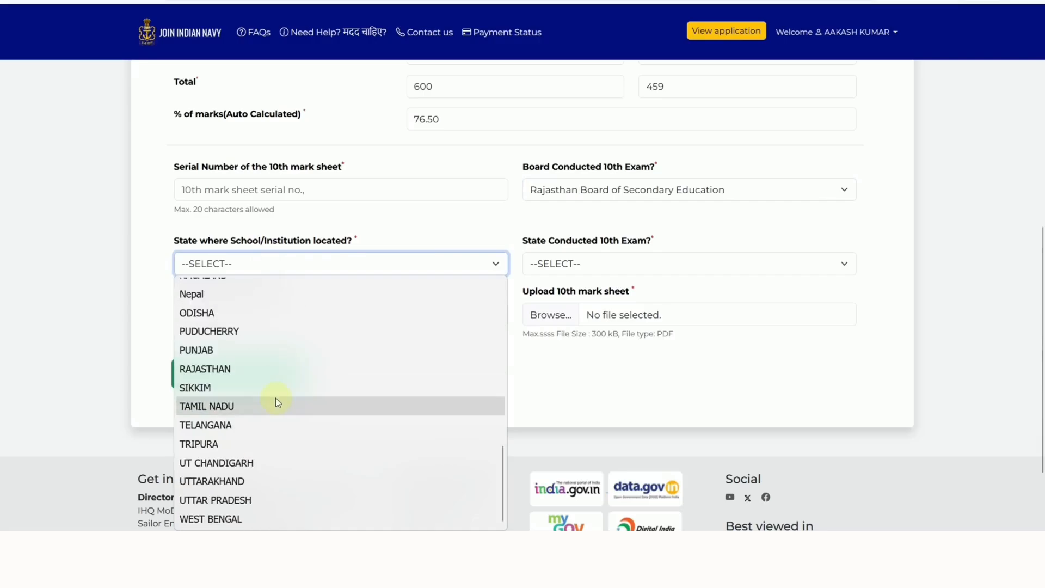
click(254, 370)
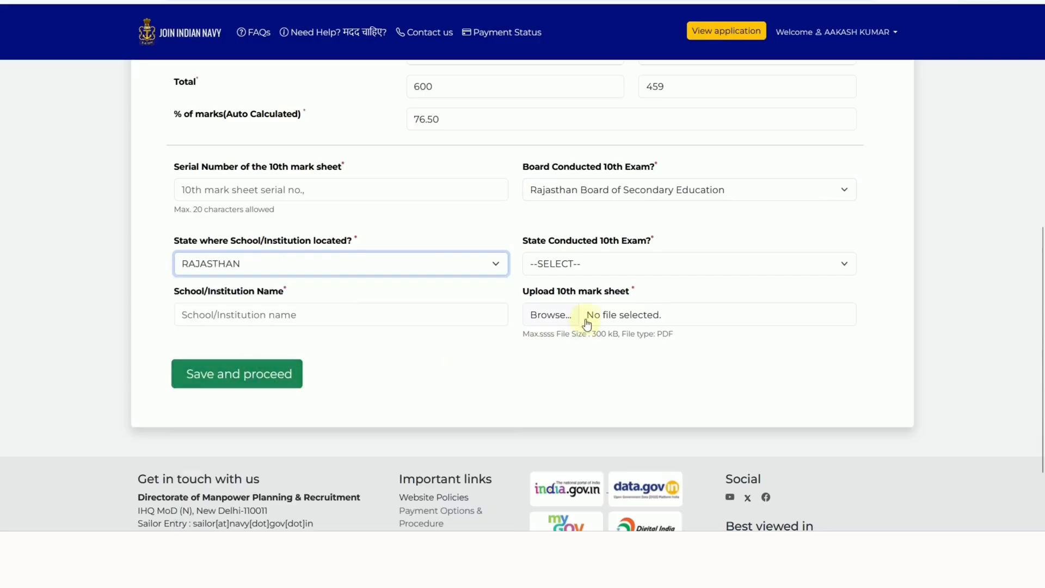
click(557, 266)
scroll(588, 399, down, 10)
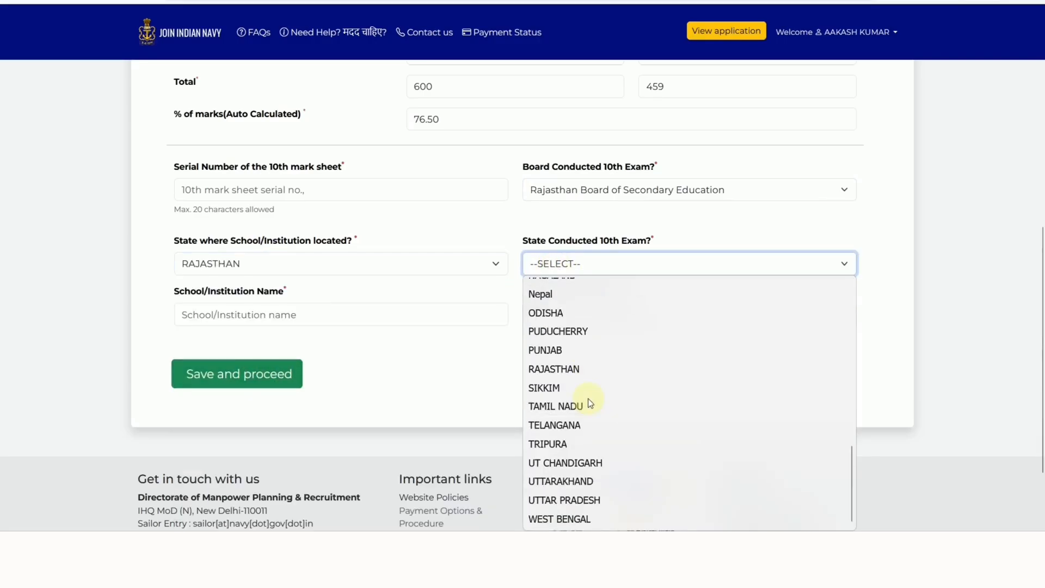
click(572, 372)
Fill the school name and save the 10th mark details
click(275, 318)
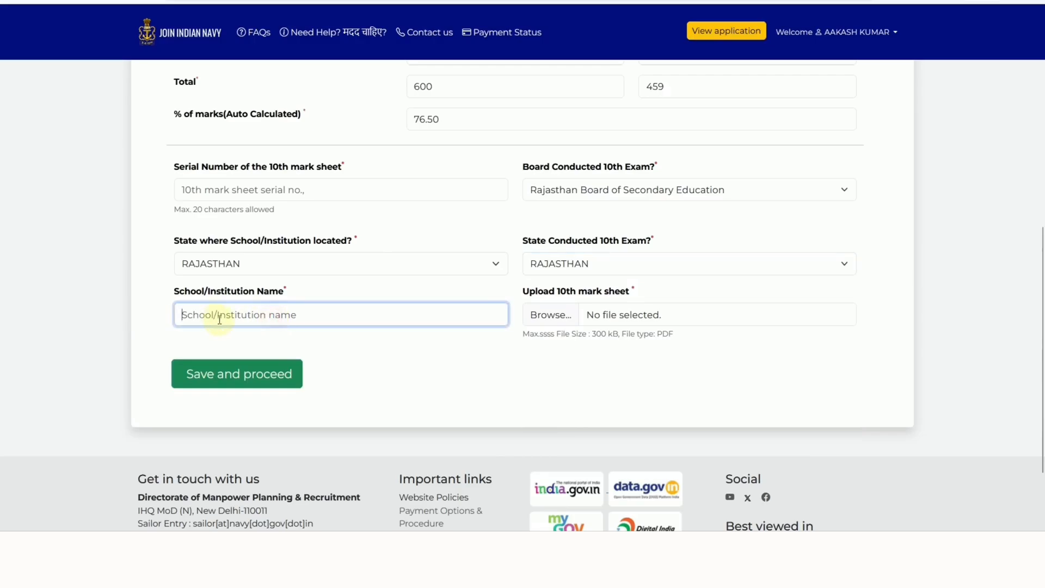
click(430, 390)
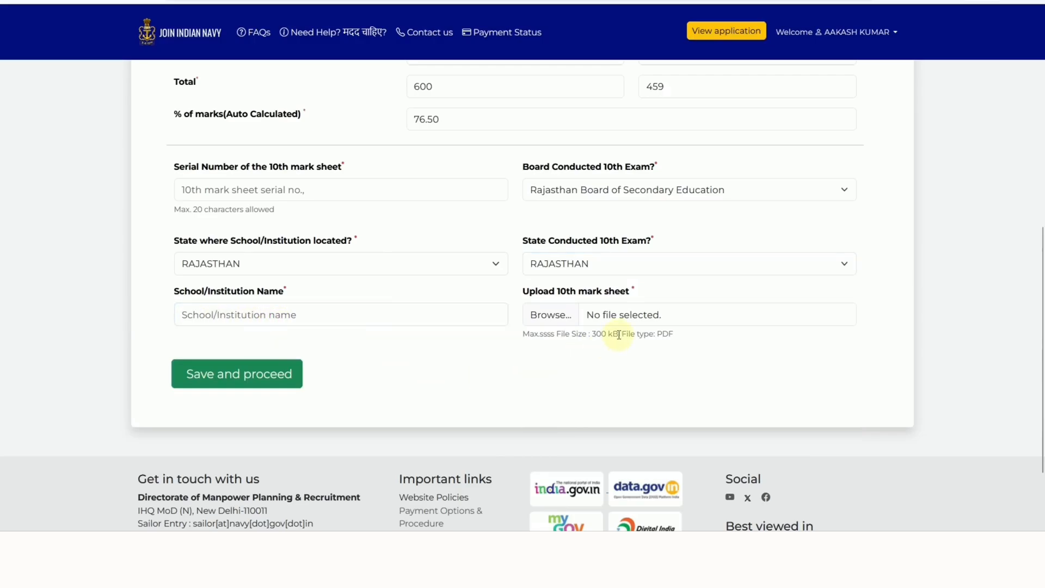
click(264, 382)
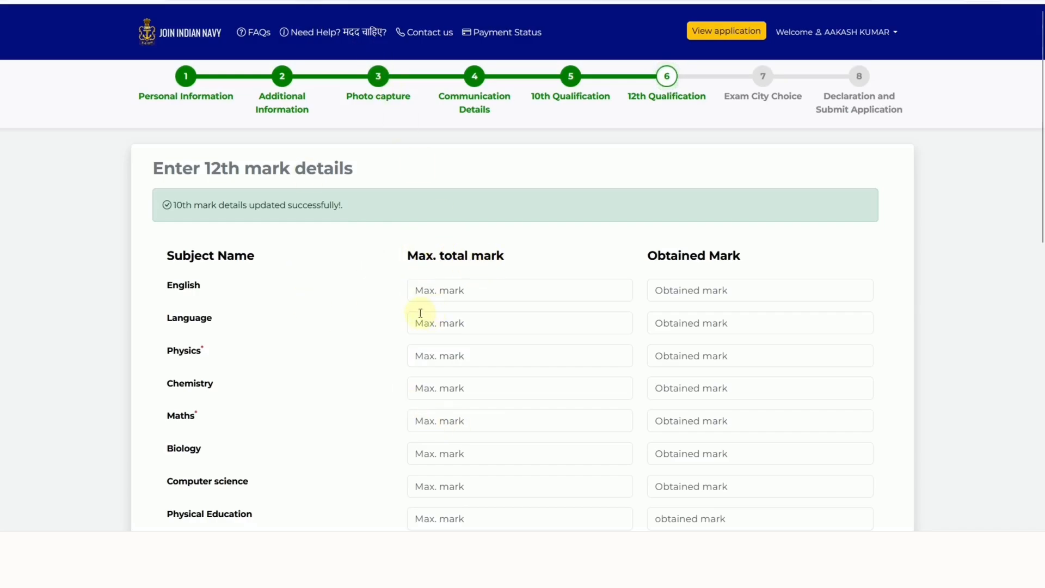
Enter English 12th marks: 80 out of 100
scroll(401, 311, down, 1)
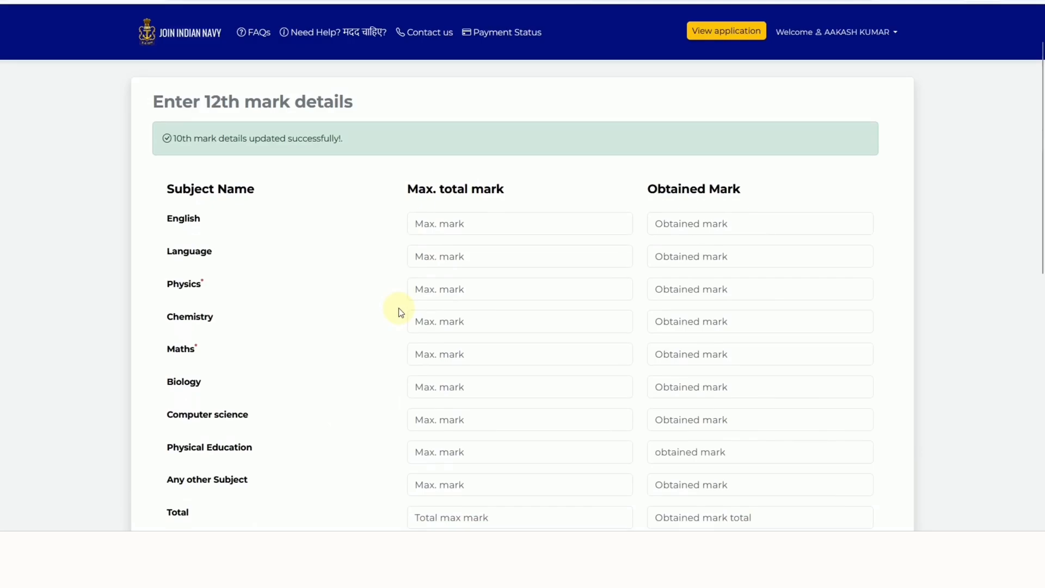
scroll(400, 312, down, 1)
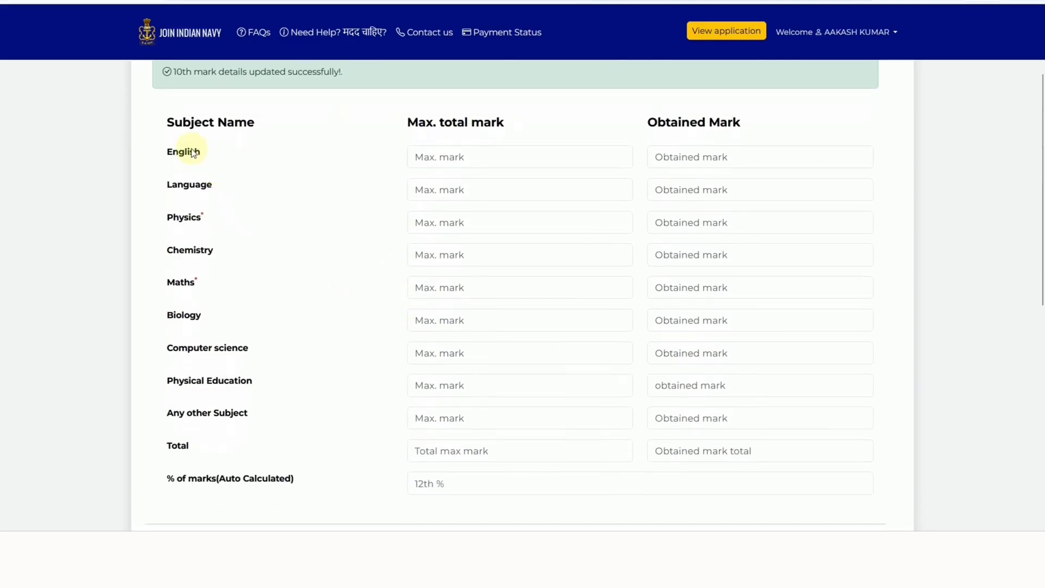
click(429, 161)
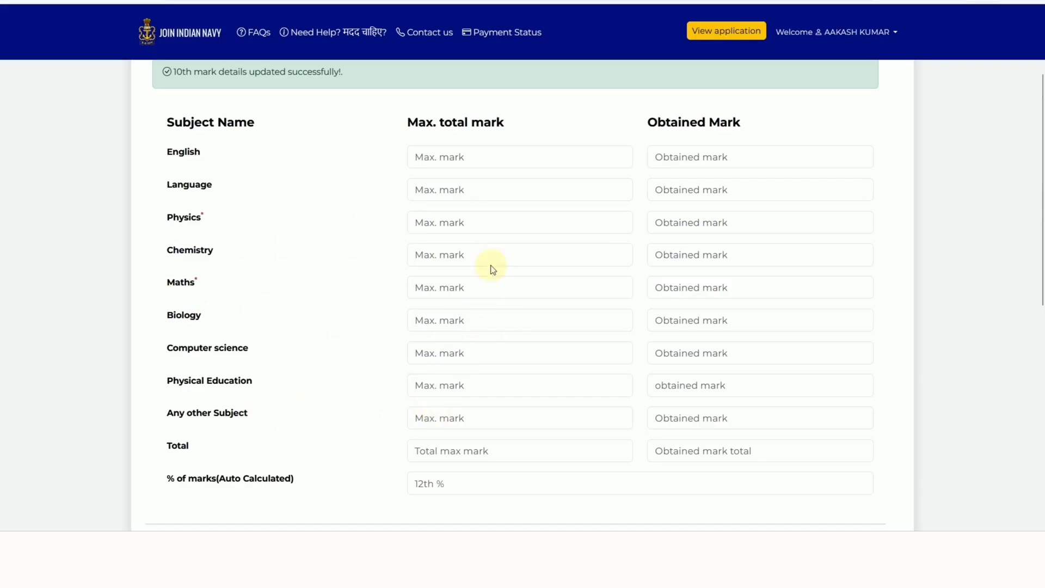
click(448, 161)
text(100)
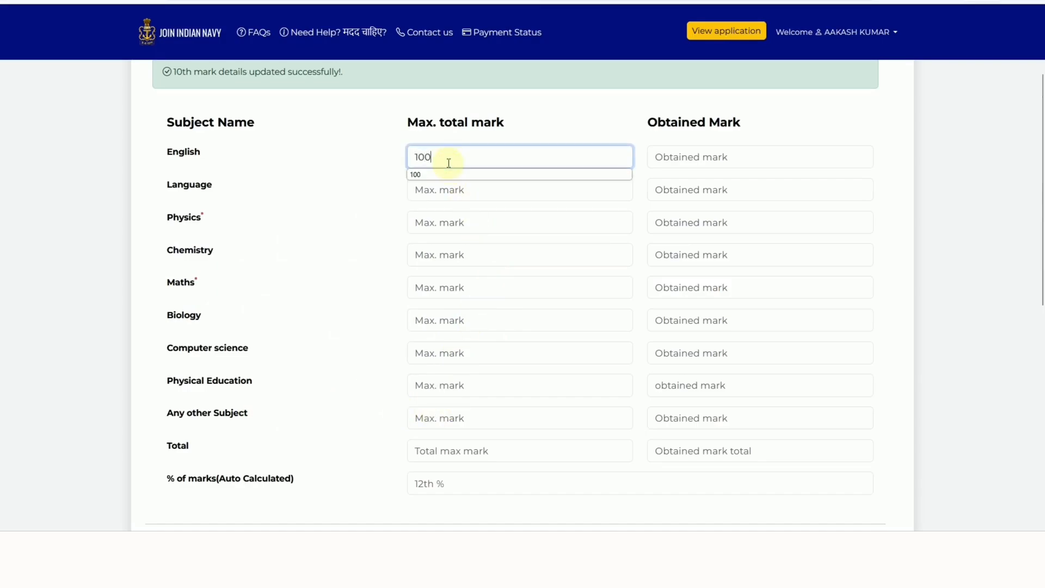
key(Tab)
text(80)
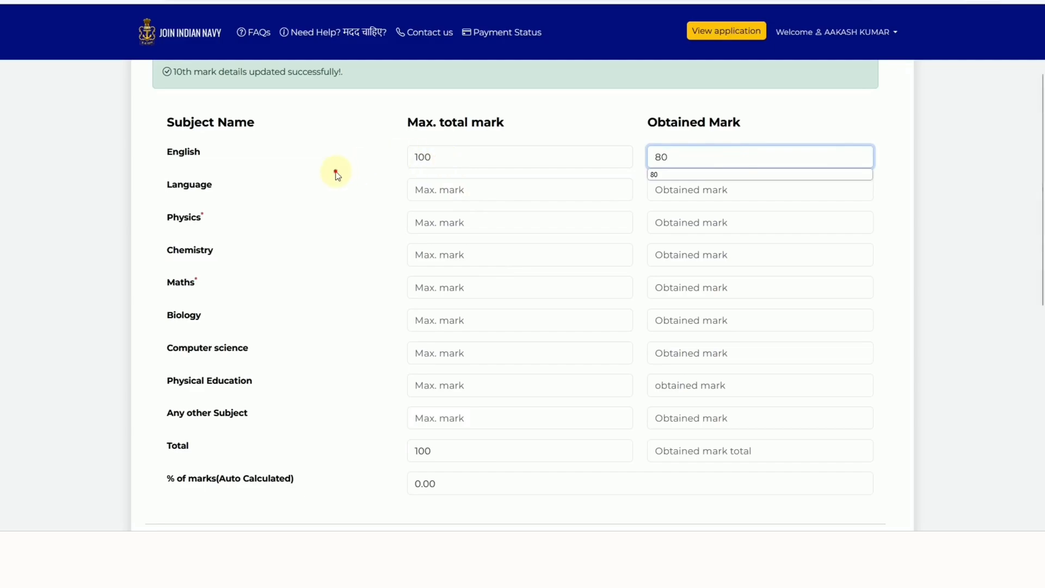
click(338, 171)
Enter Physics 85 and Maths 76, each out of 100
click(455, 220)
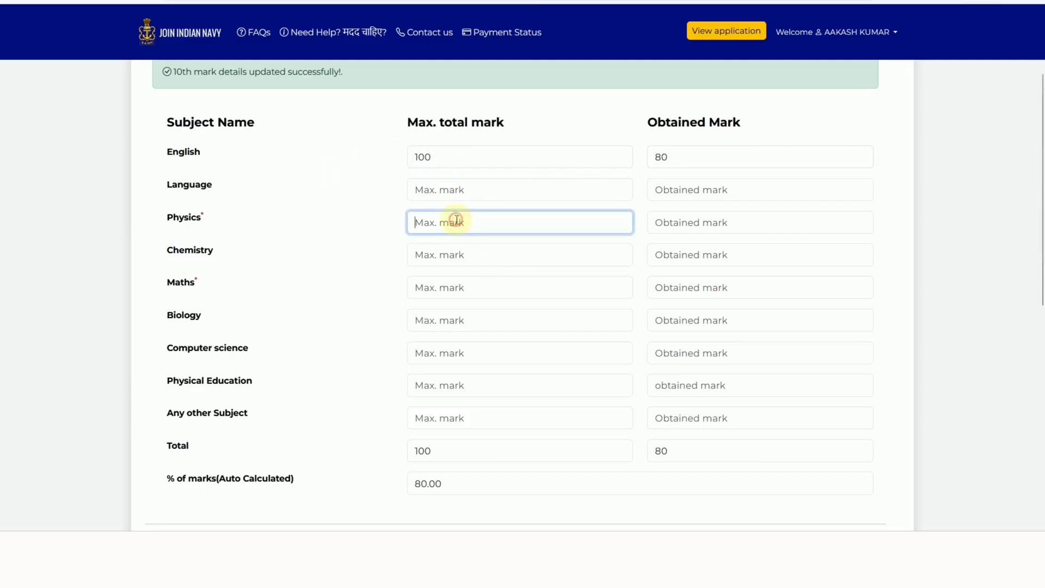
text(100)
key(Tab)
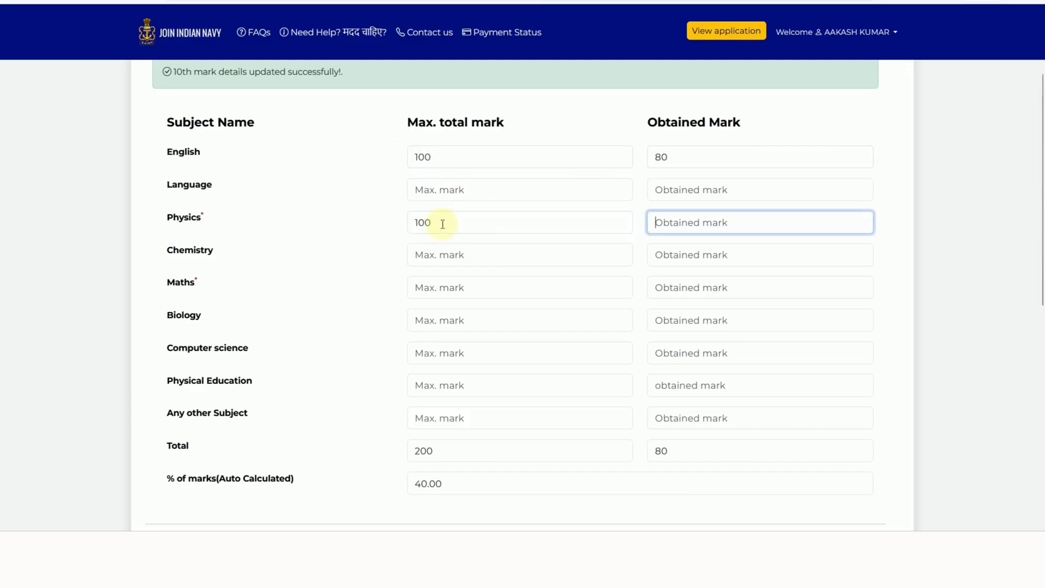
text(85)
click(434, 284)
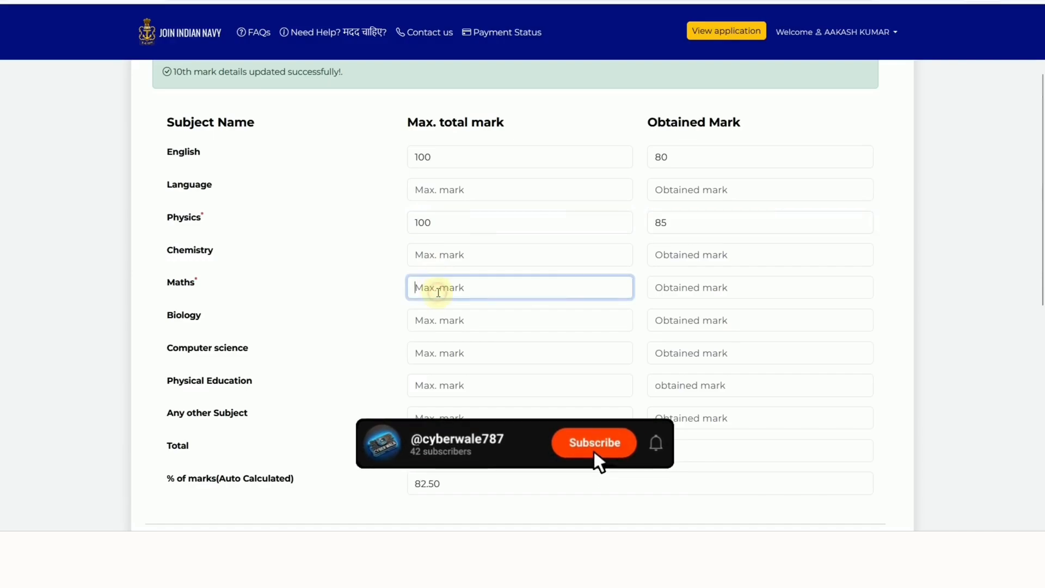
text(100)
key(Tab)
text(76)
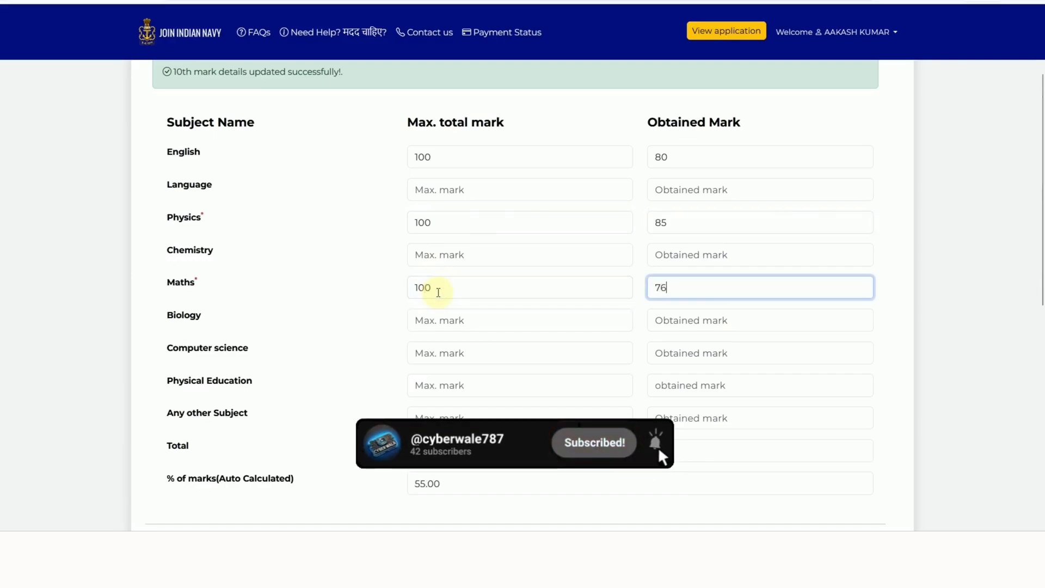
Enter Chemistry 82 and Language 76, each out of 100
click(435, 256)
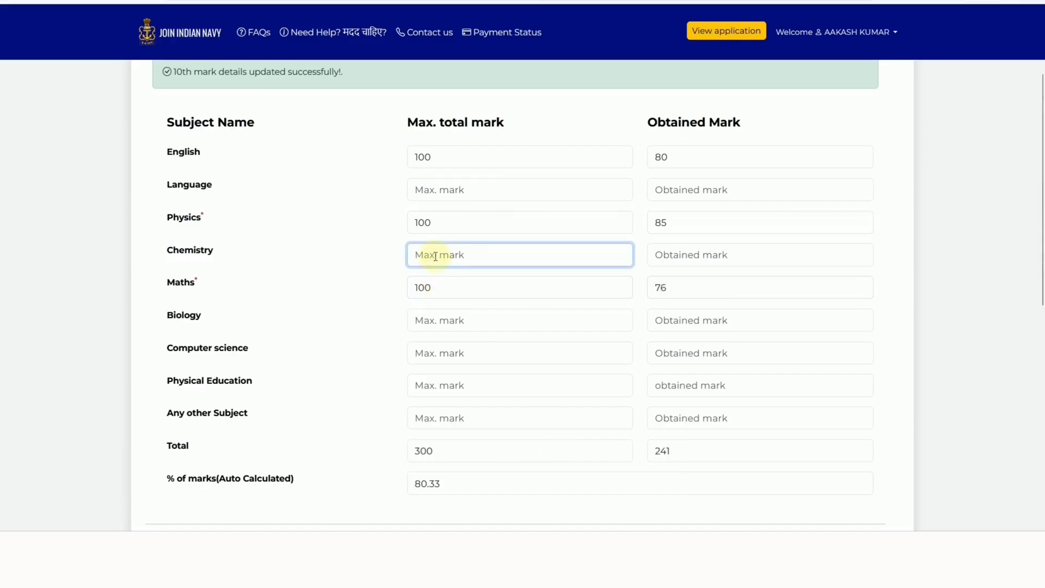
text(100)
key(Tab)
text(82)
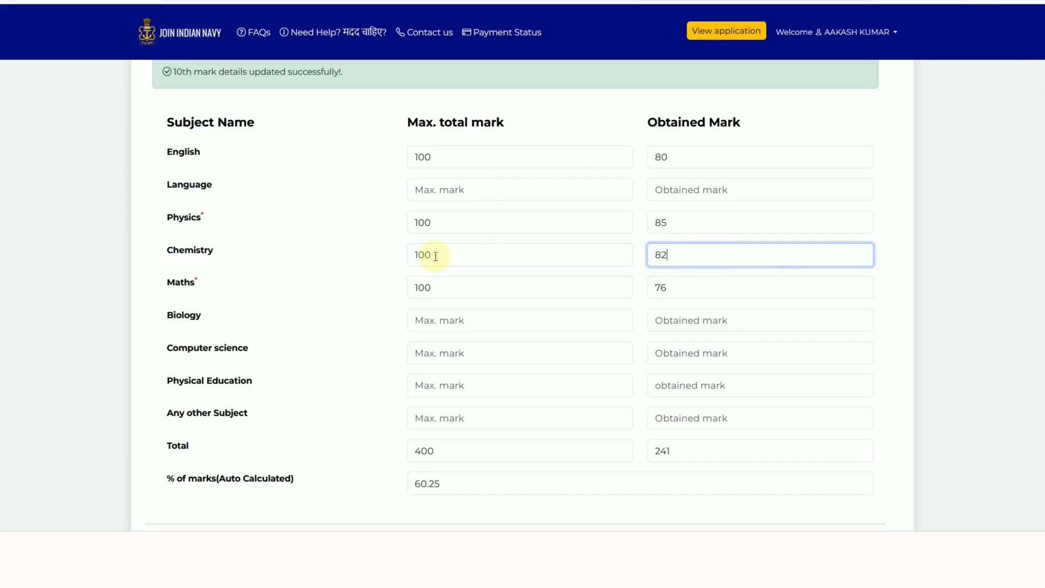
click(435, 190)
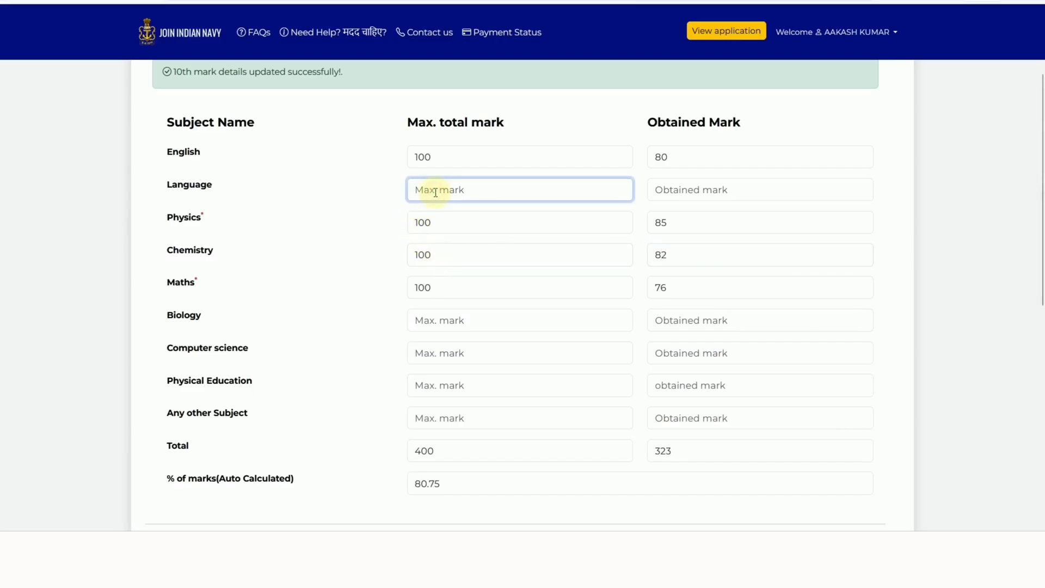
text(100)
key(Tab)
text(76)
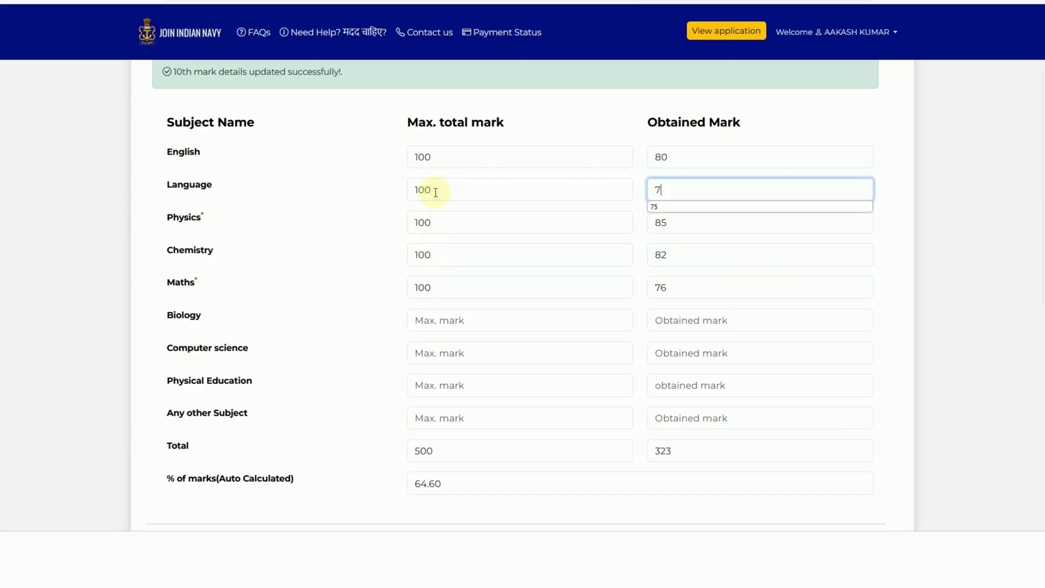
click(359, 214)
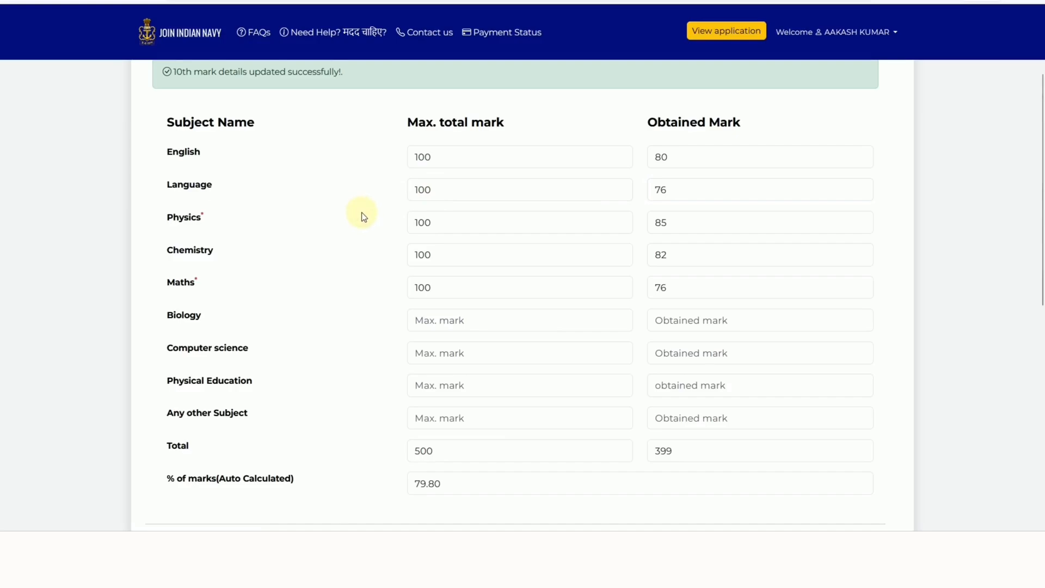
scroll(386, 277, down, 1)
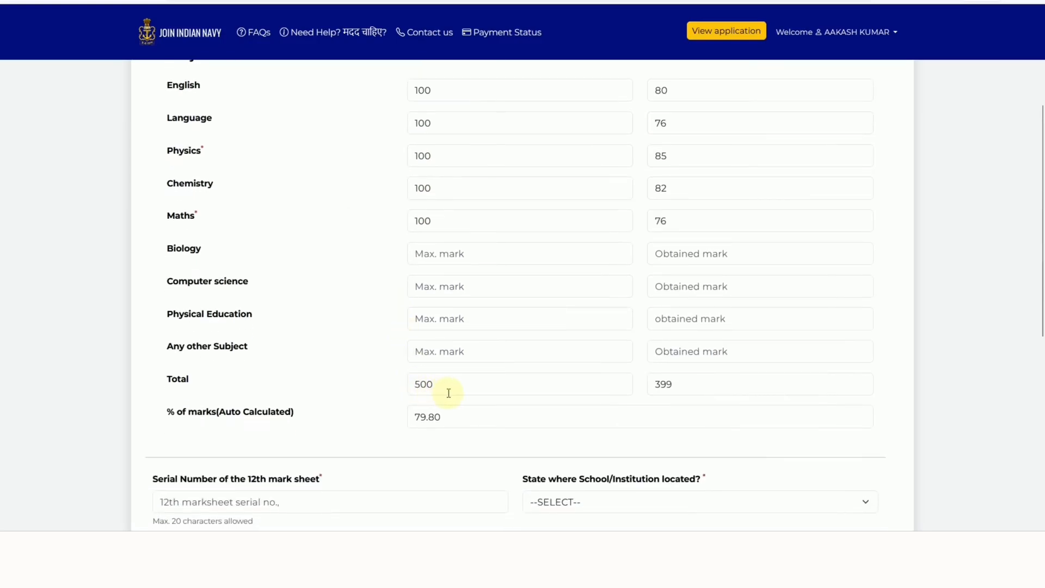
Set both the 12th school state and exam-conducting state to RAJASTHAN
scroll(448, 393, down, 3)
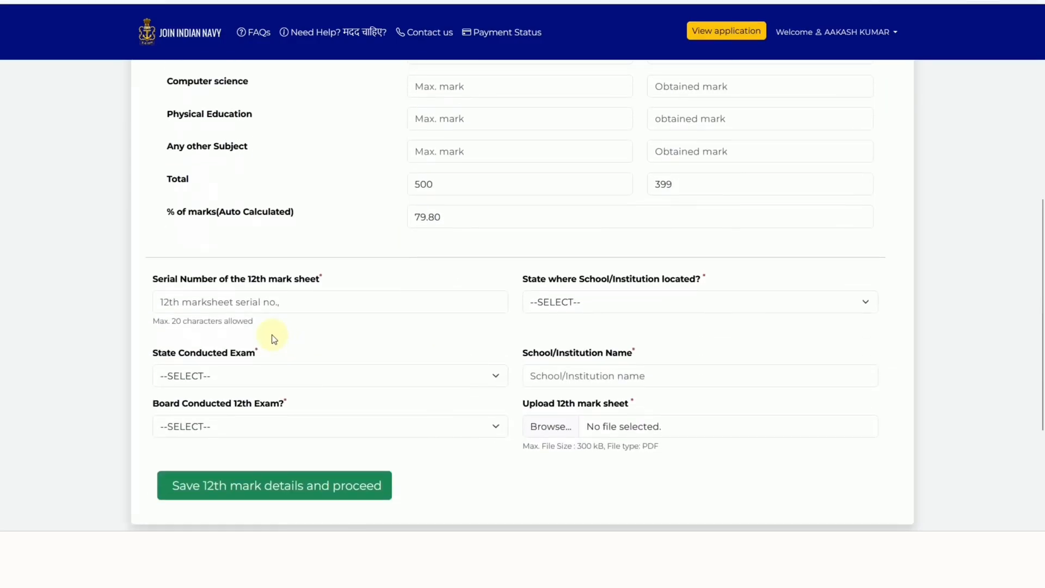
click(551, 303)
scroll(580, 192, down, 5)
click(557, 130)
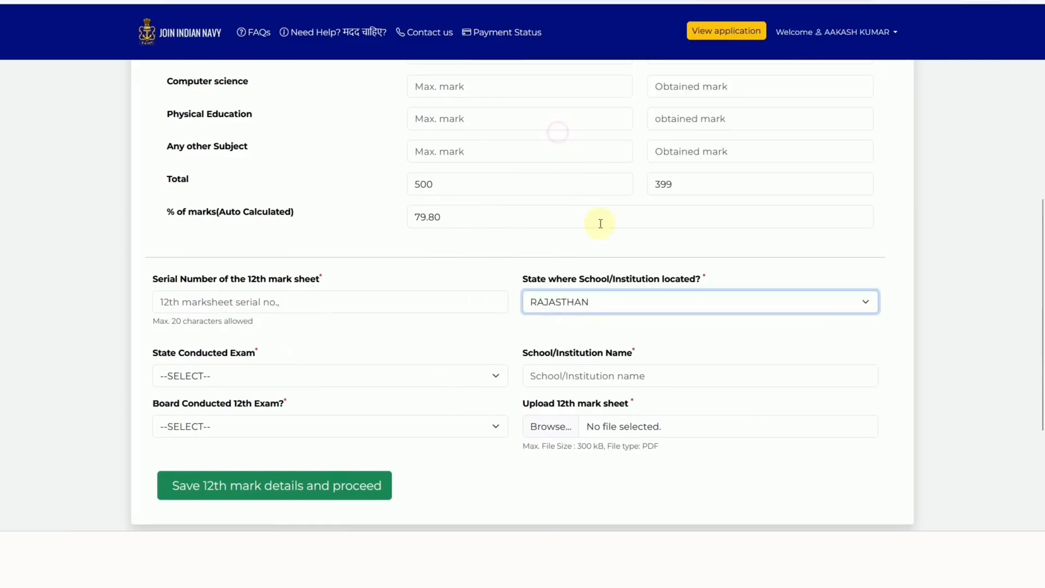
scroll(430, 330, down, 1)
click(297, 310)
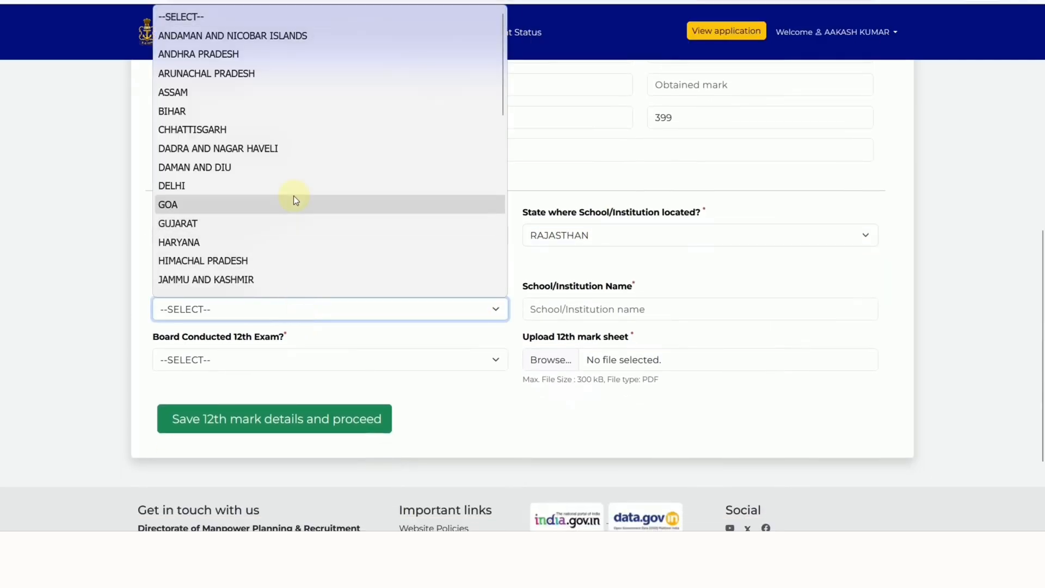
scroll(234, 161, down, 5)
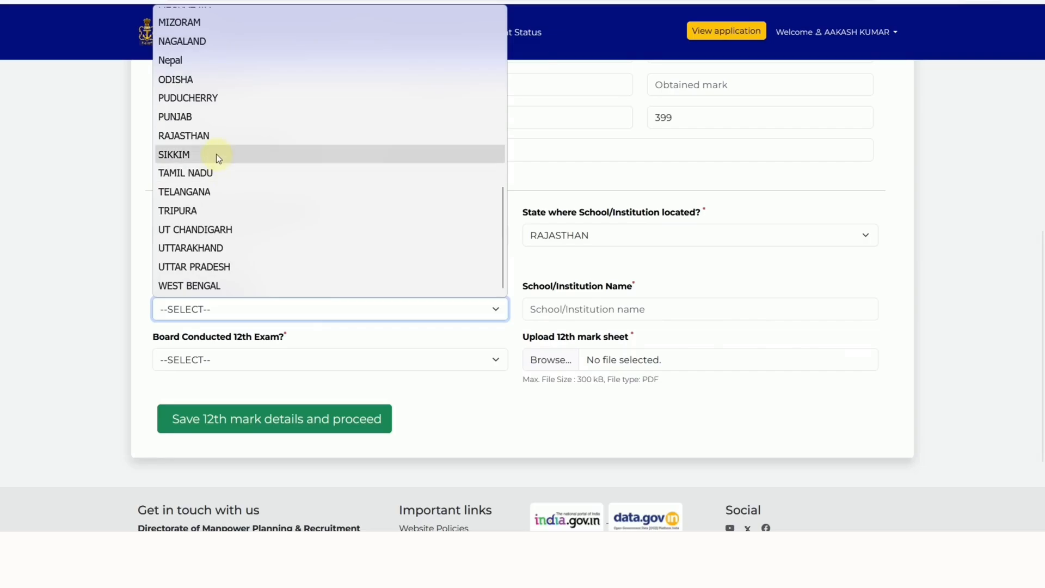
click(221, 133)
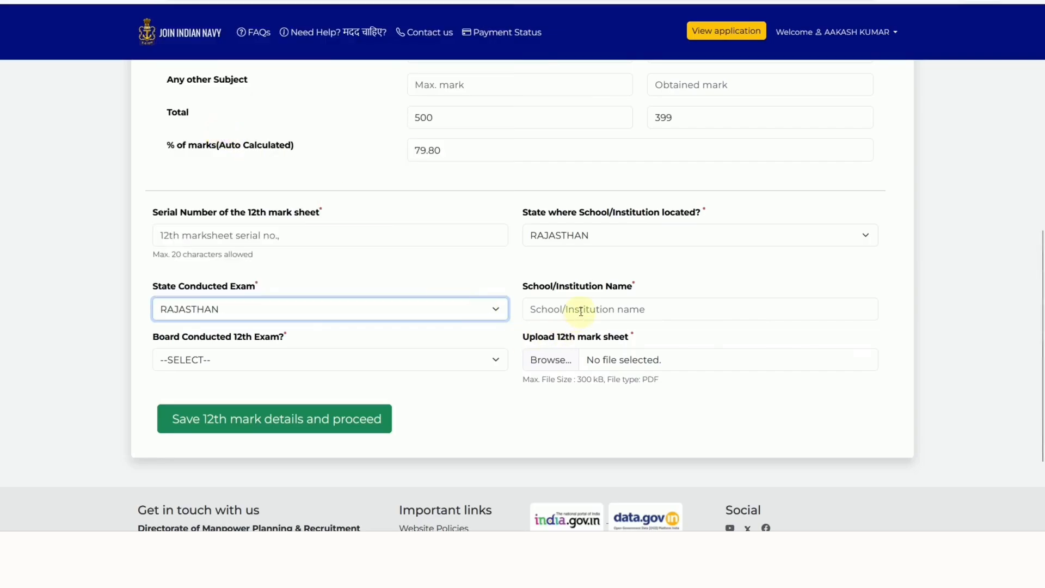
Choose Rajasthan Board of Secondary Education as the 12th board and save
click(351, 359)
scroll(281, 223, down, 15)
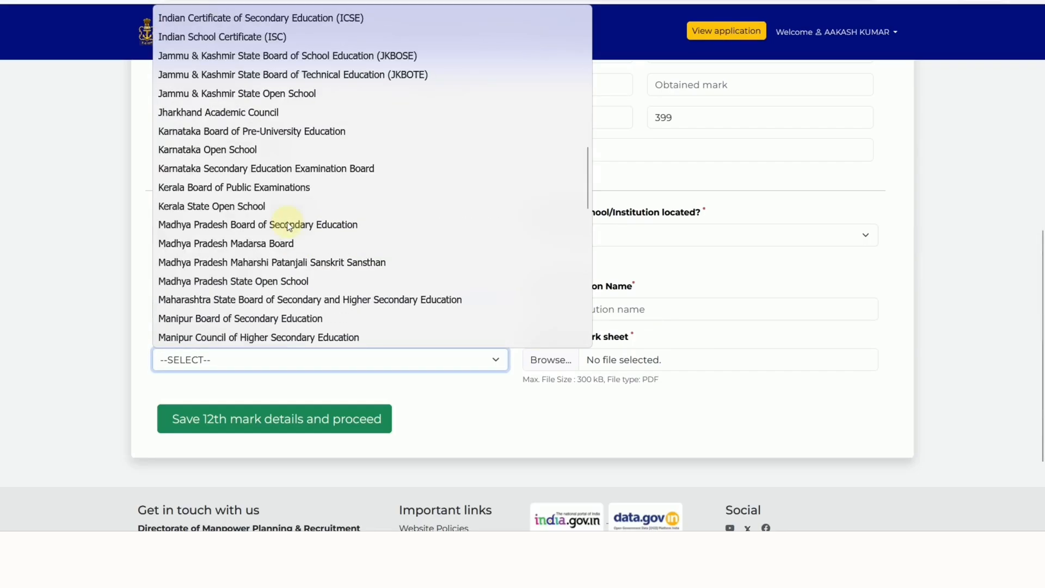
scroll(289, 223, up, 4)
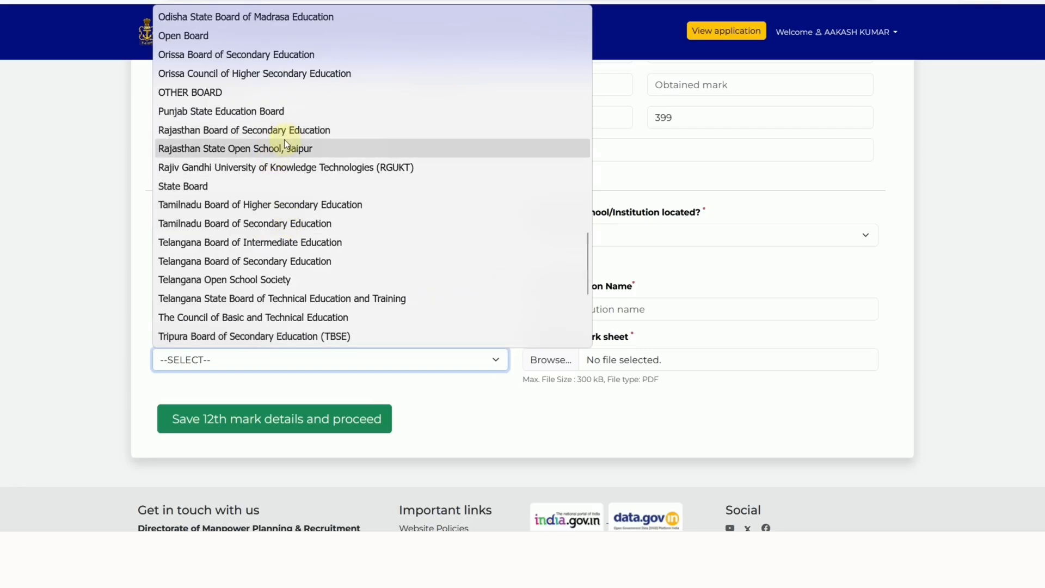
click(255, 132)
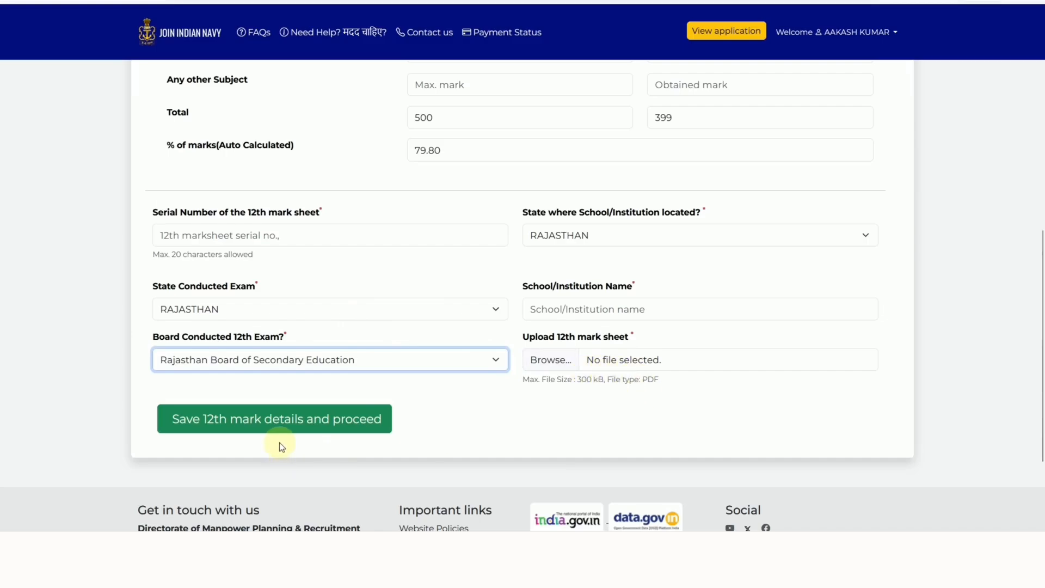
click(284, 429)
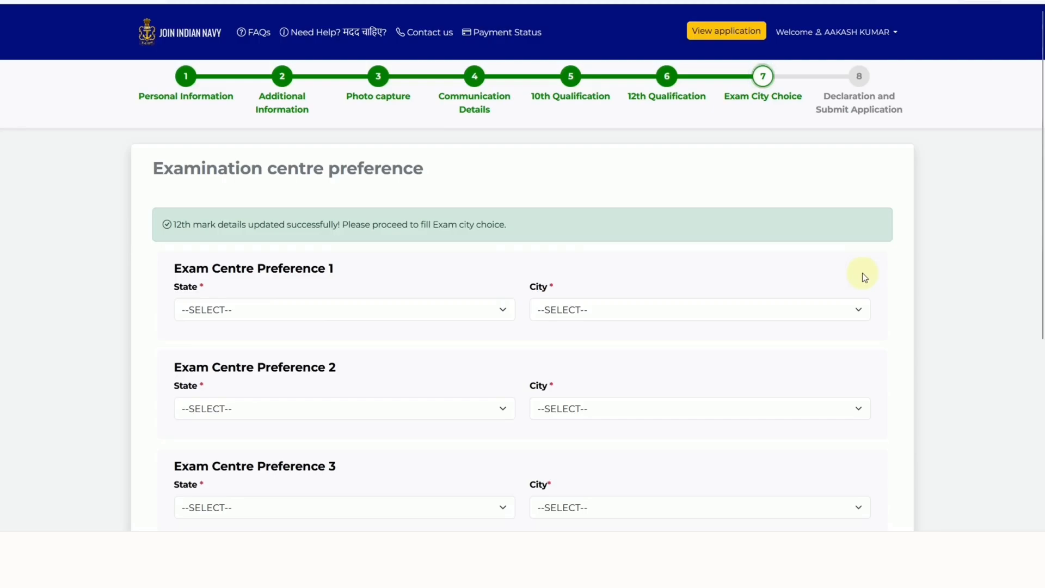
Set the first exam centre preference to RAJASTHAN / Jaipur
scroll(889, 275, down, 1)
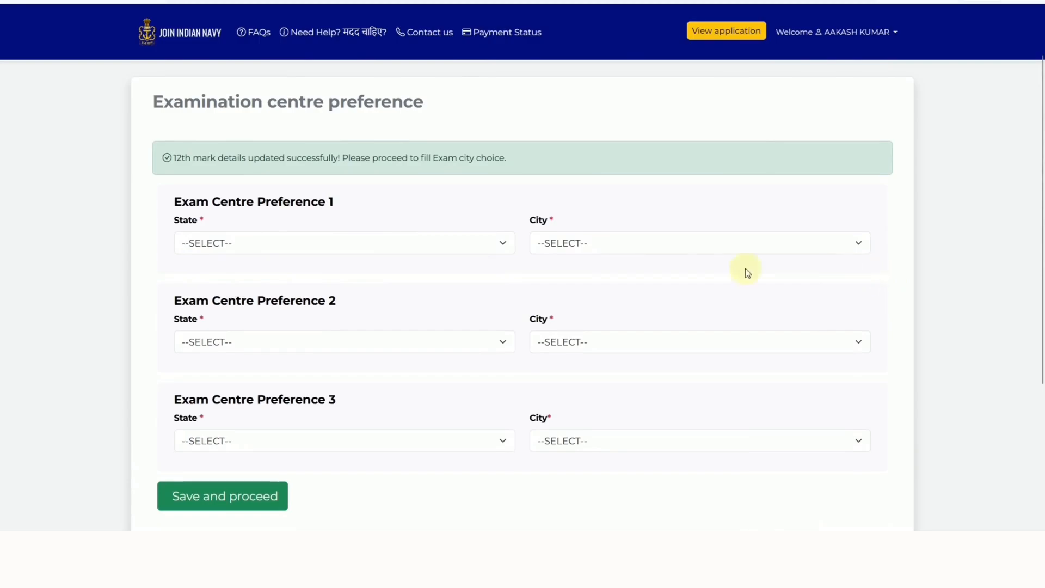
click(306, 238)
scroll(304, 327, down, 5)
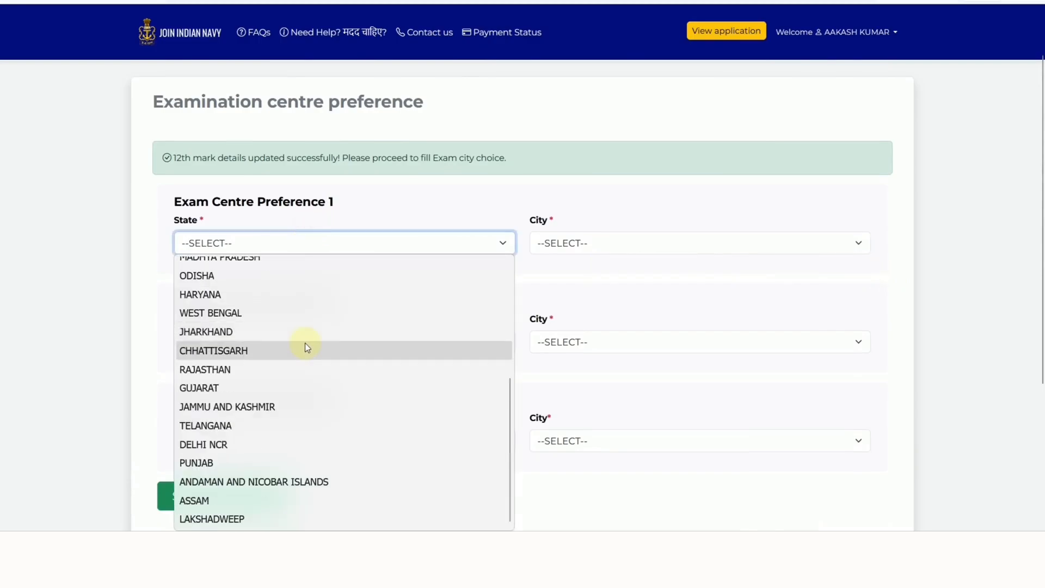
click(269, 373)
click(562, 246)
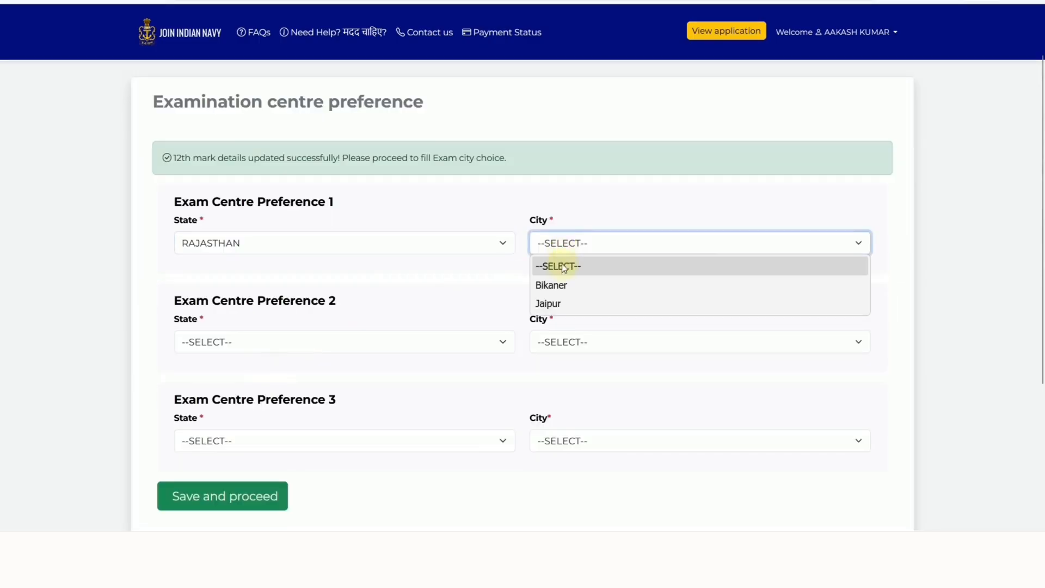
click(560, 301)
Set the second preference state to UTTAR PRADESH and save the exam centre choices
click(326, 344)
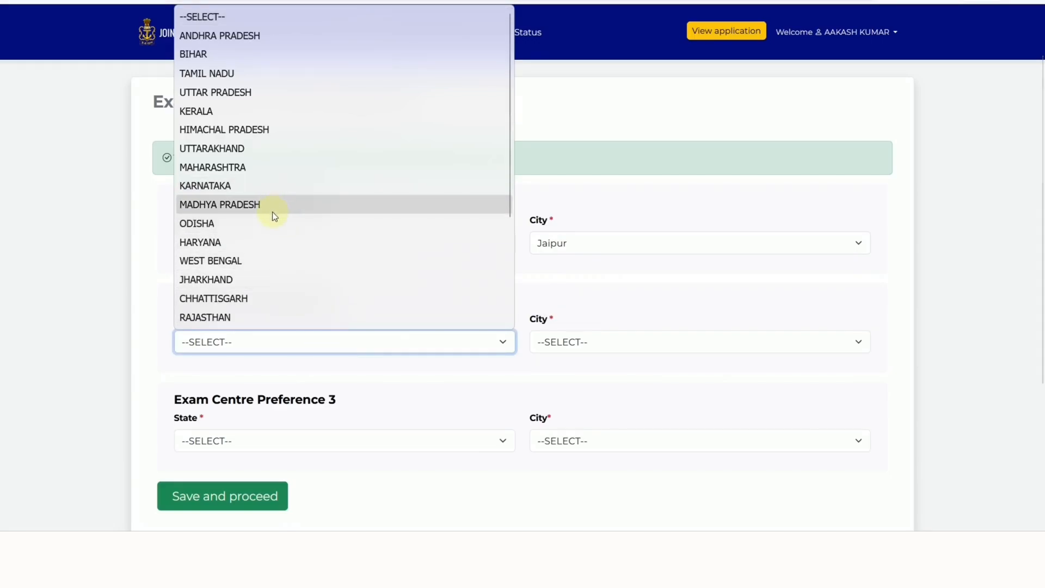
click(223, 92)
click(564, 343)
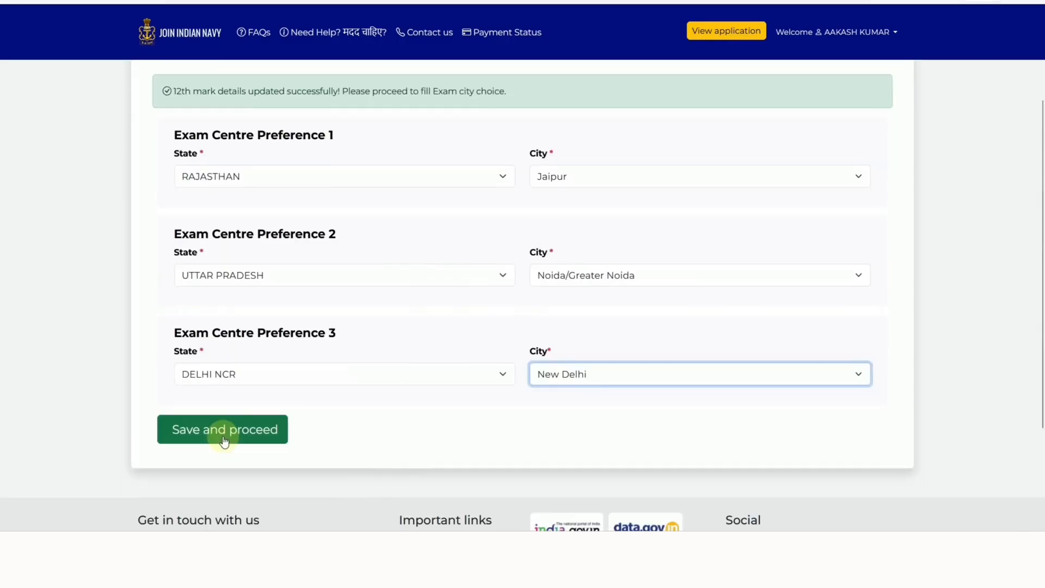
click(224, 440)
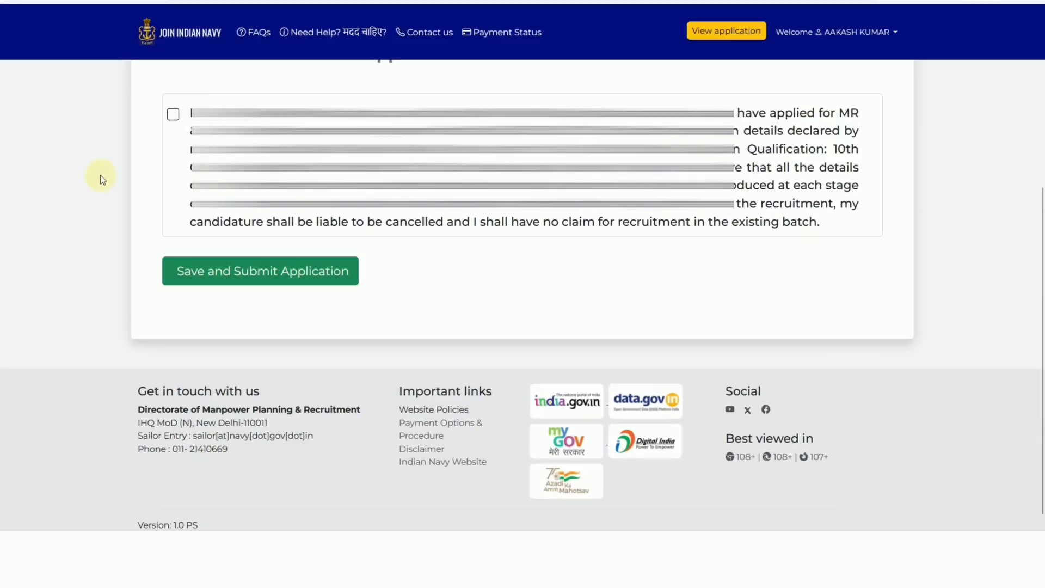
Accept the declaration and submit the application to reach the INR 1298.00 Payment details page
click(173, 114)
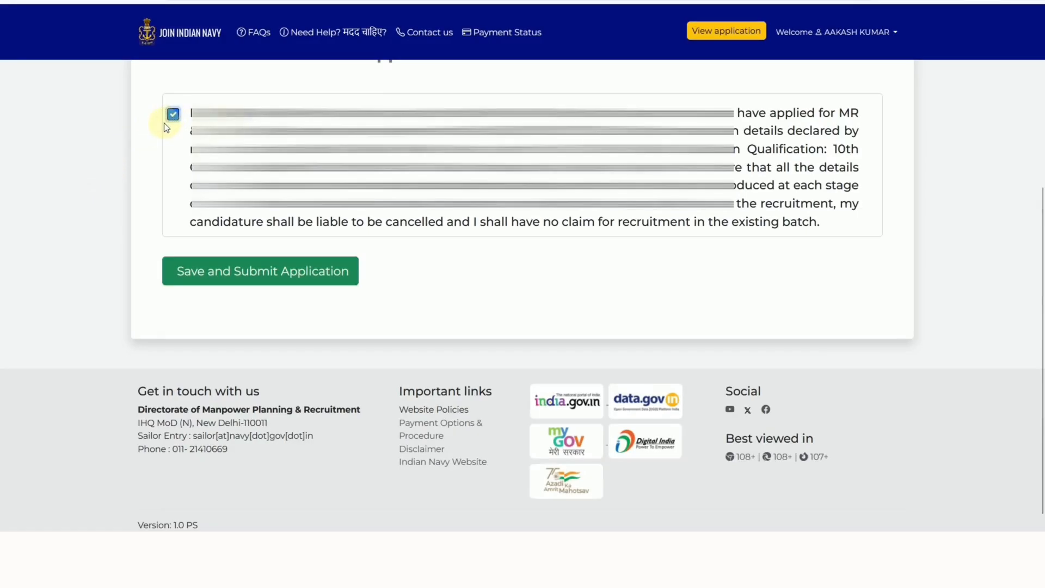
click(261, 277)
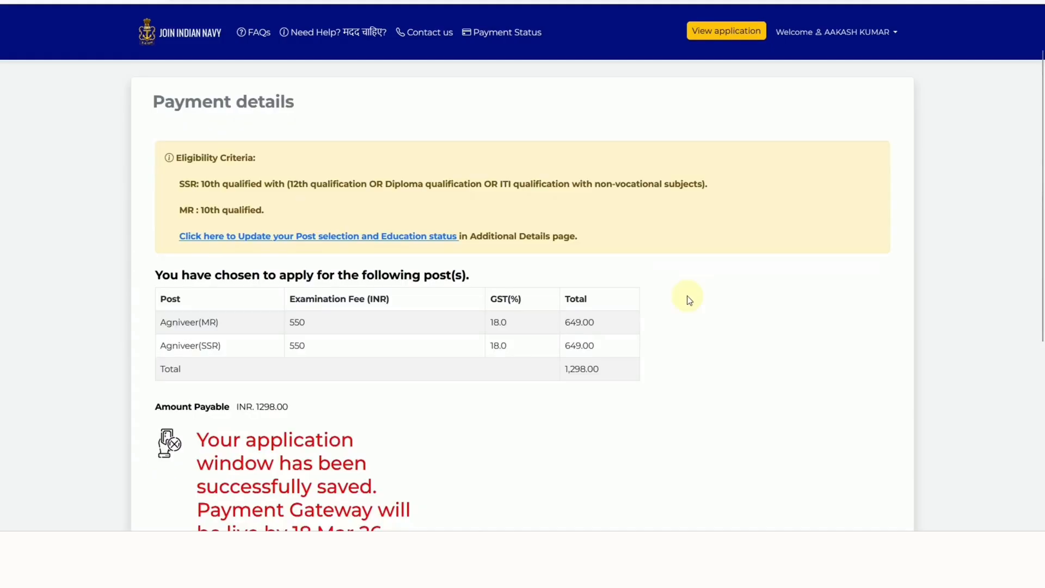